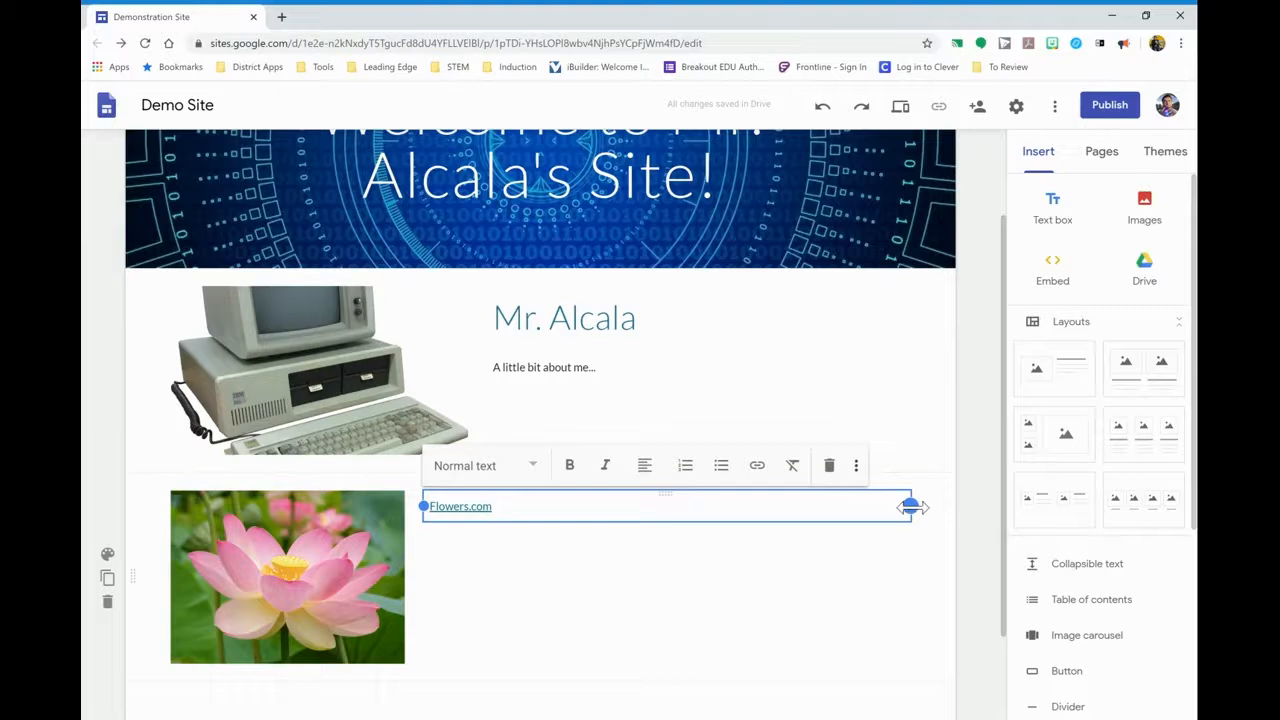
Narrow the Flowers.com text box beside the flower image to about a third of its width, leaving room on its right
left_click_drag(910, 506, 664, 506)
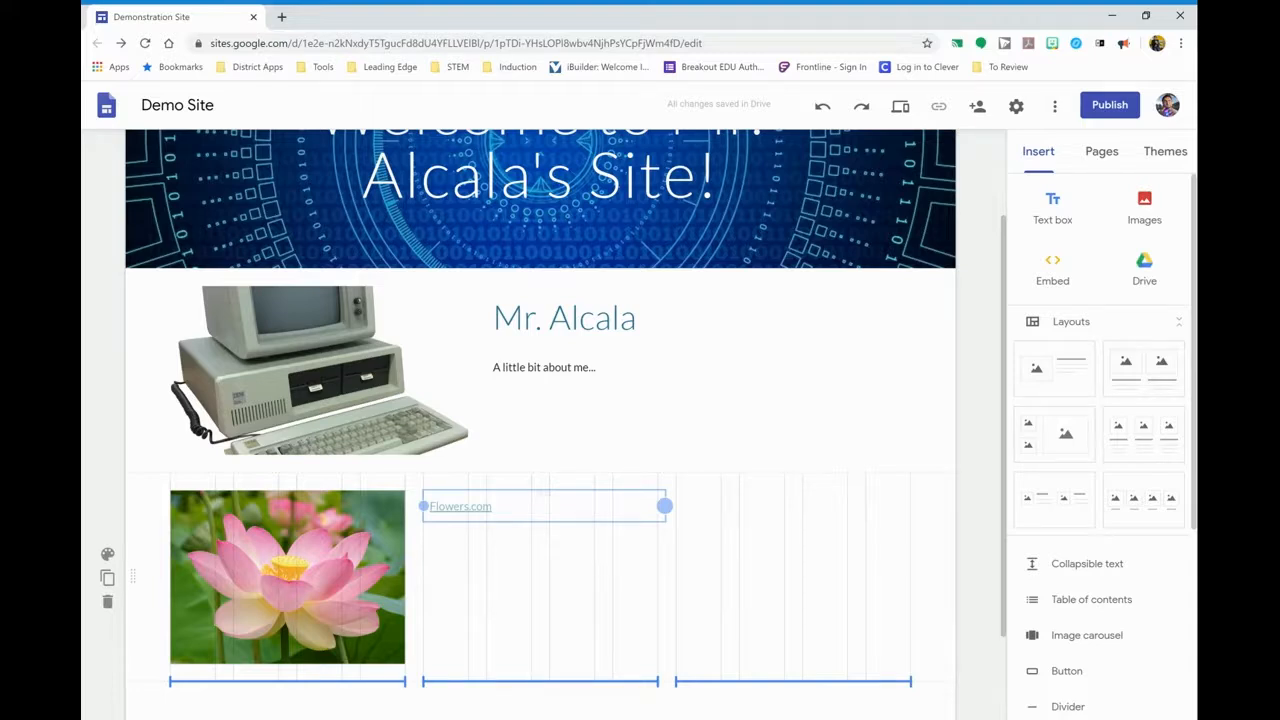
mouse_move(665, 506)
left_mouse_down()
mouse_move(654, 506)
mouse_move(724, 506)
mouse_move(620, 506)
mouse_move(680, 506)
mouse_move(650, 506)
left_mouse_up()
left_click_drag(653, 506, 594, 505)
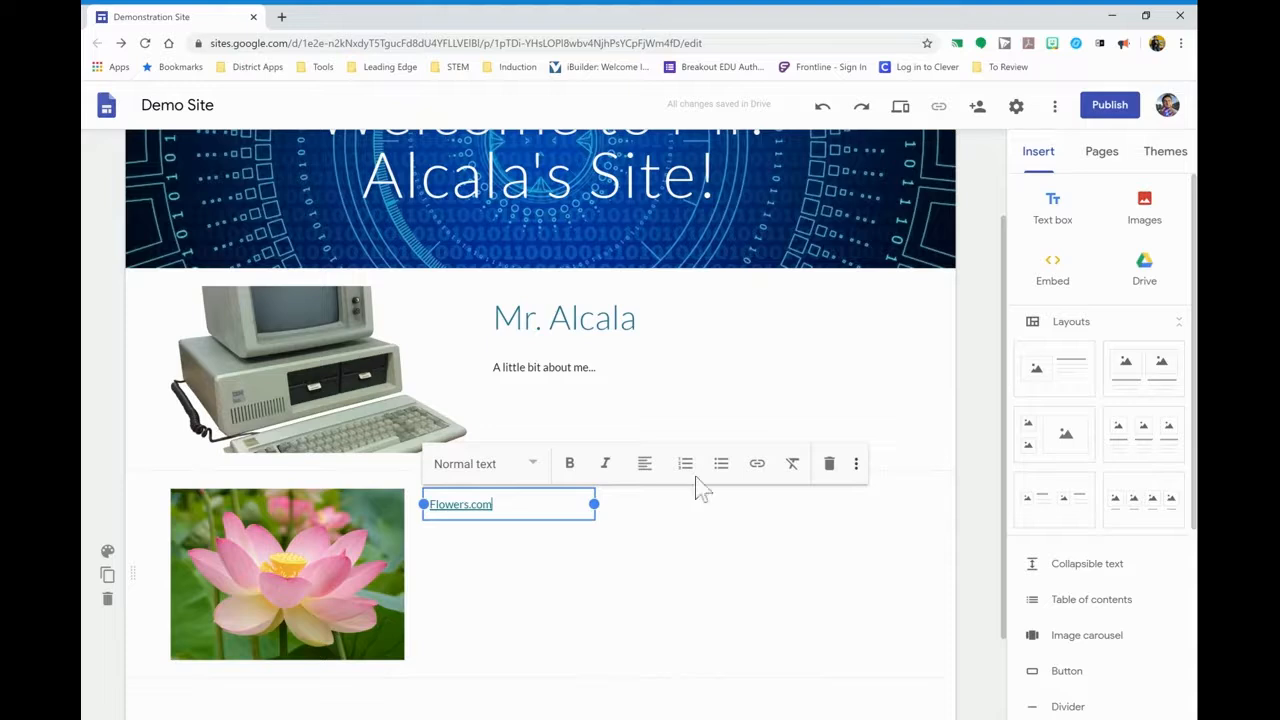
left_click(652, 527)
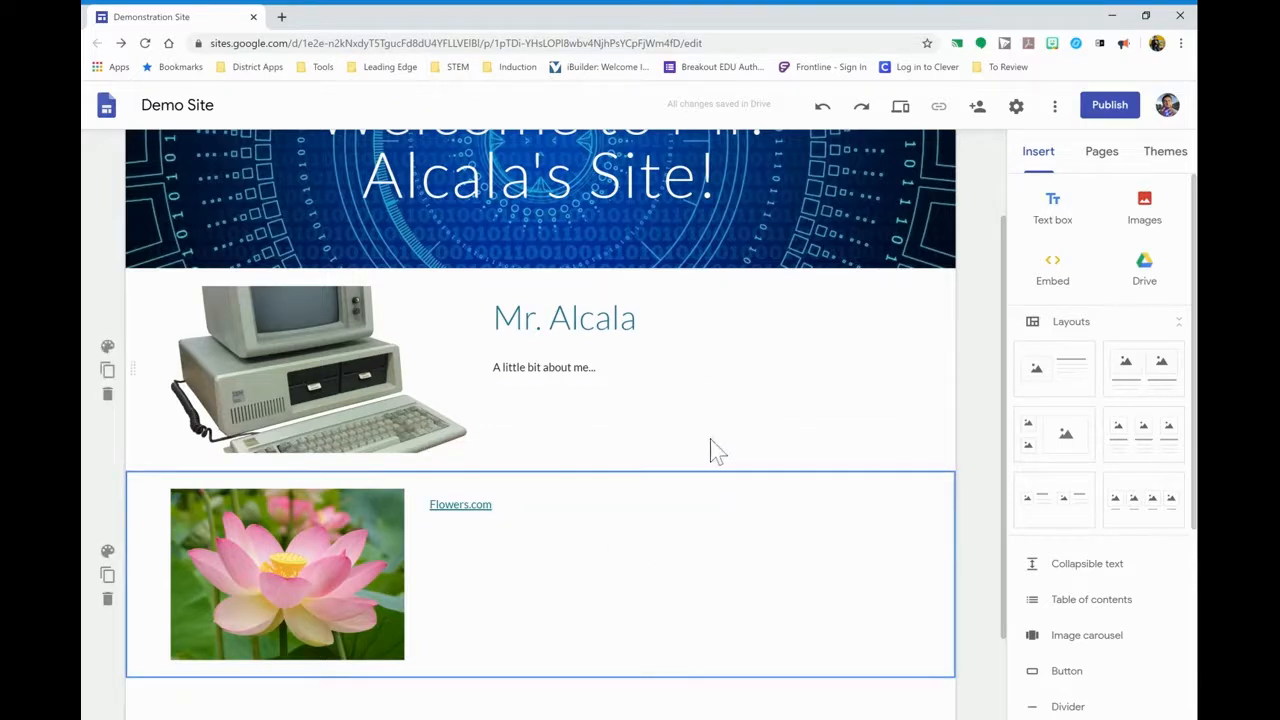
Insert two empty text boxes stacked one below the other in the free space to the right of the Flowers.com link
double_click(677, 530)
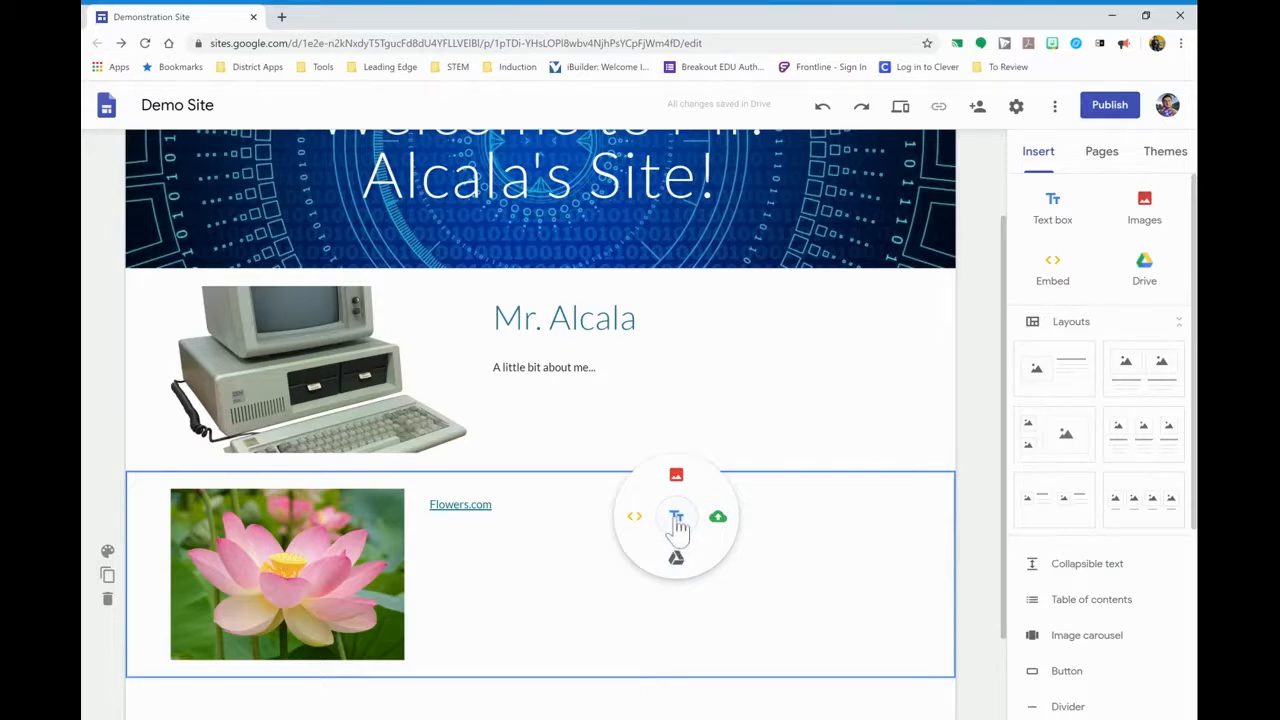
left_click(677, 520)
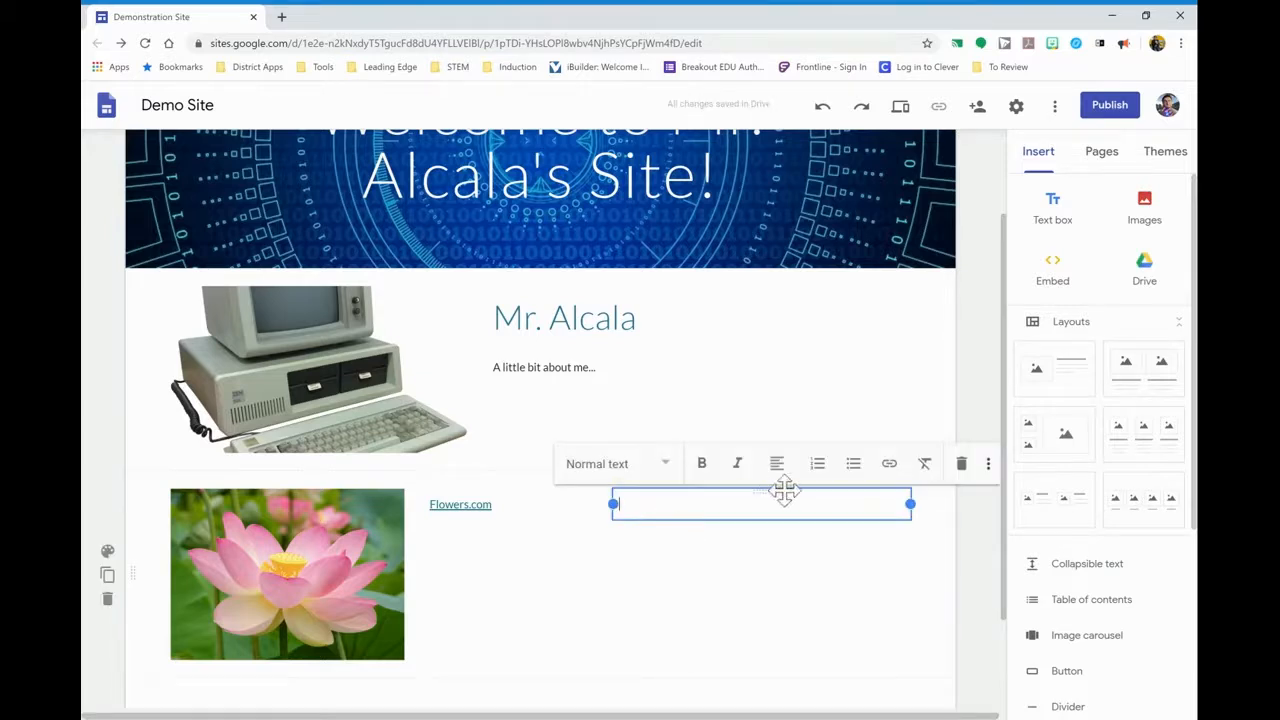
left_click(1053, 210)
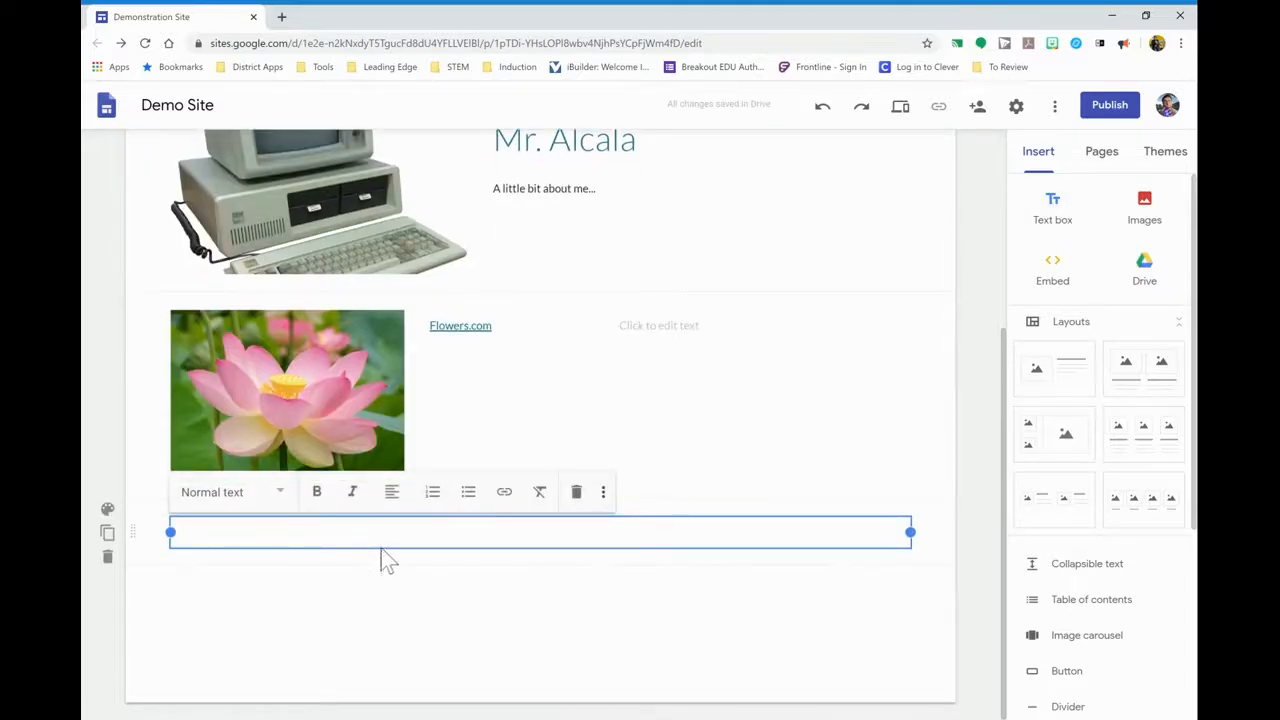
left_click_drag(380, 543, 648, 366)
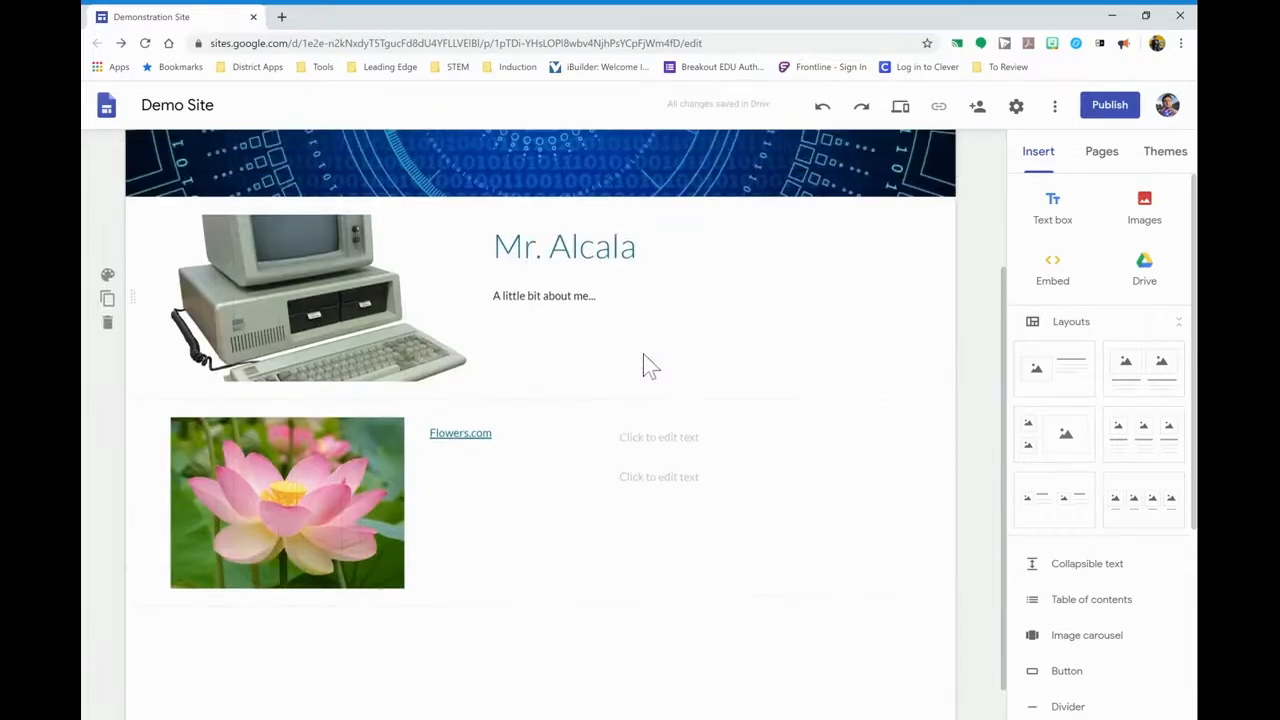
Narrow the stacked empty text boxes from their left edge to widen the gap to the Flowers.com text box
left_click(640, 437)
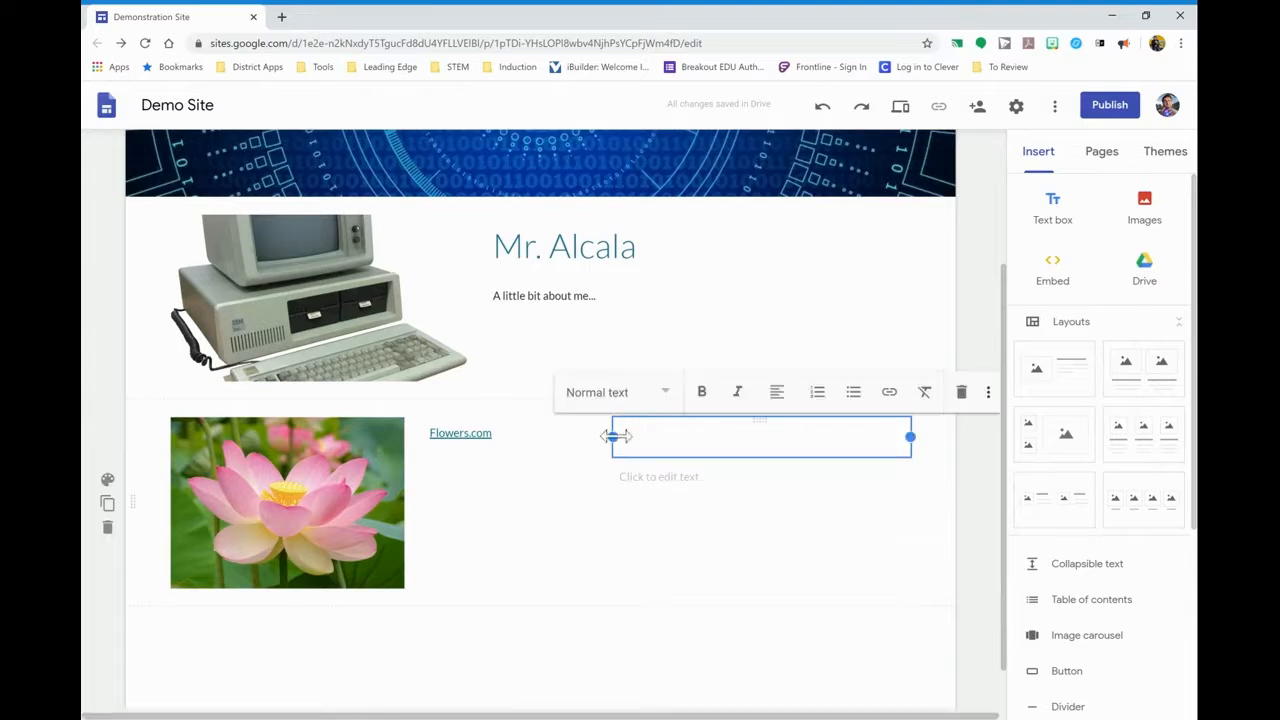
left_click_drag(613, 437, 706, 449)
left_click(505, 433)
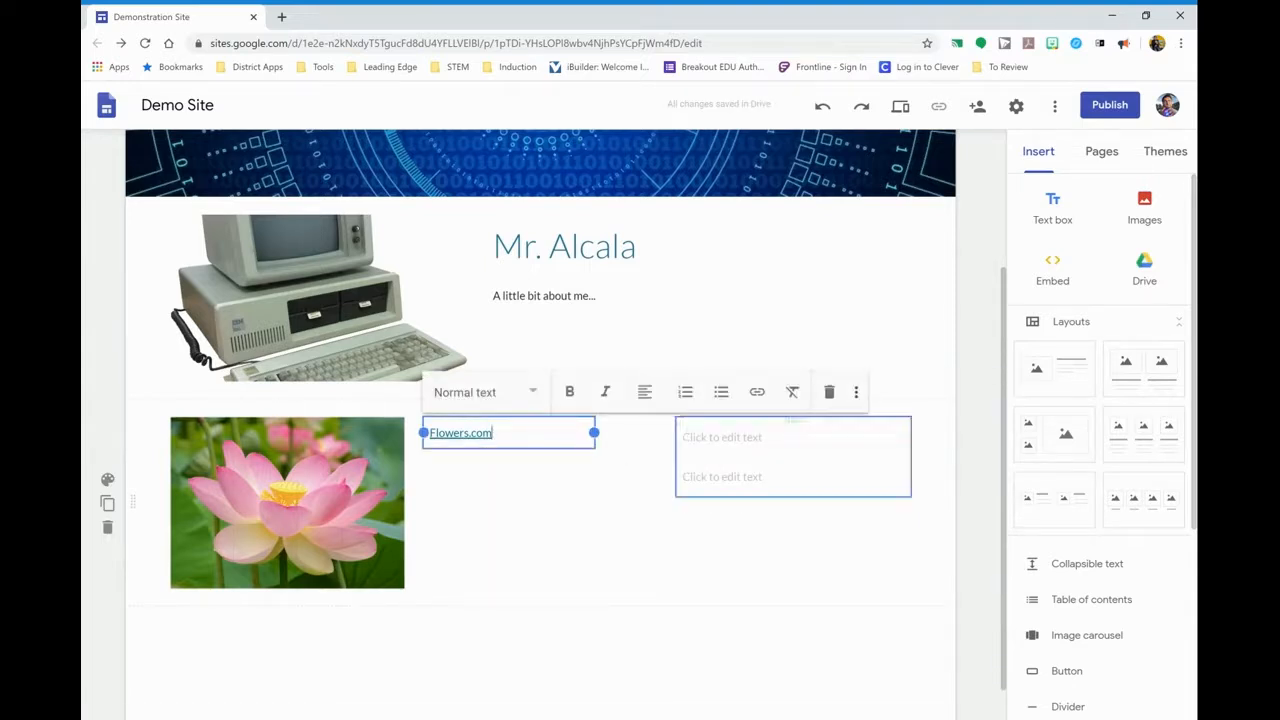
Fill the upper empty text box with "sdfsdfsdfsd" and the lower one with "sdfdsfsdfsdfsdf"
left_click(728, 437)
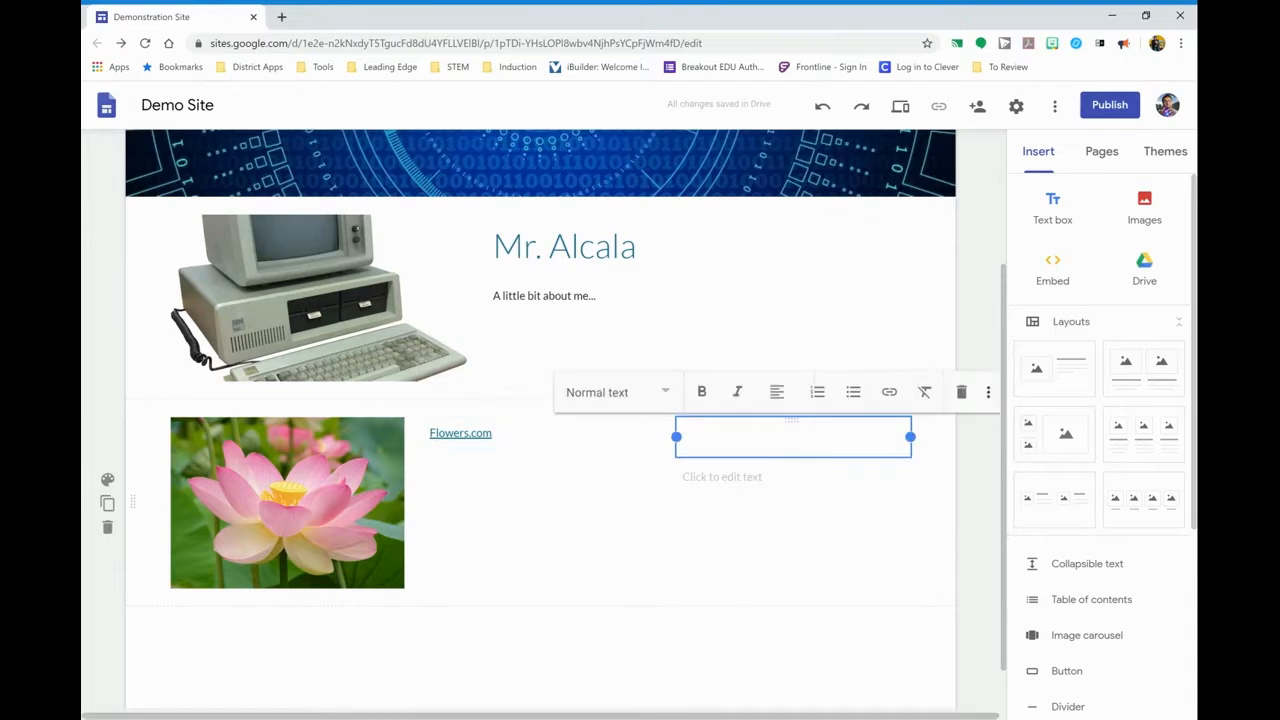
type("sdfsdfsdfsd")
left_click(728, 477)
type("sdfdsfsdfsdfsdf")
left_click(706, 542)
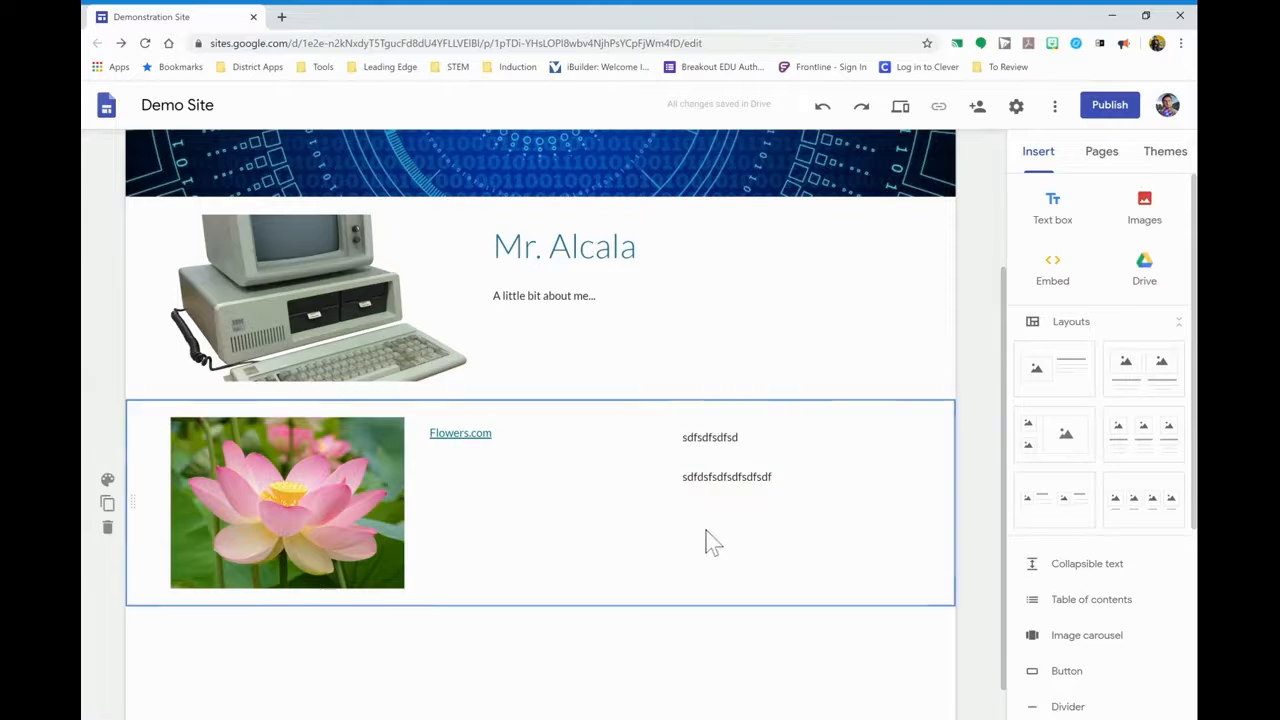
Try to move the two stacked filler text boxes beneath the Flowers.com link, and undo the move
left_click(752, 476)
left_click_drag(790, 461, 529, 481)
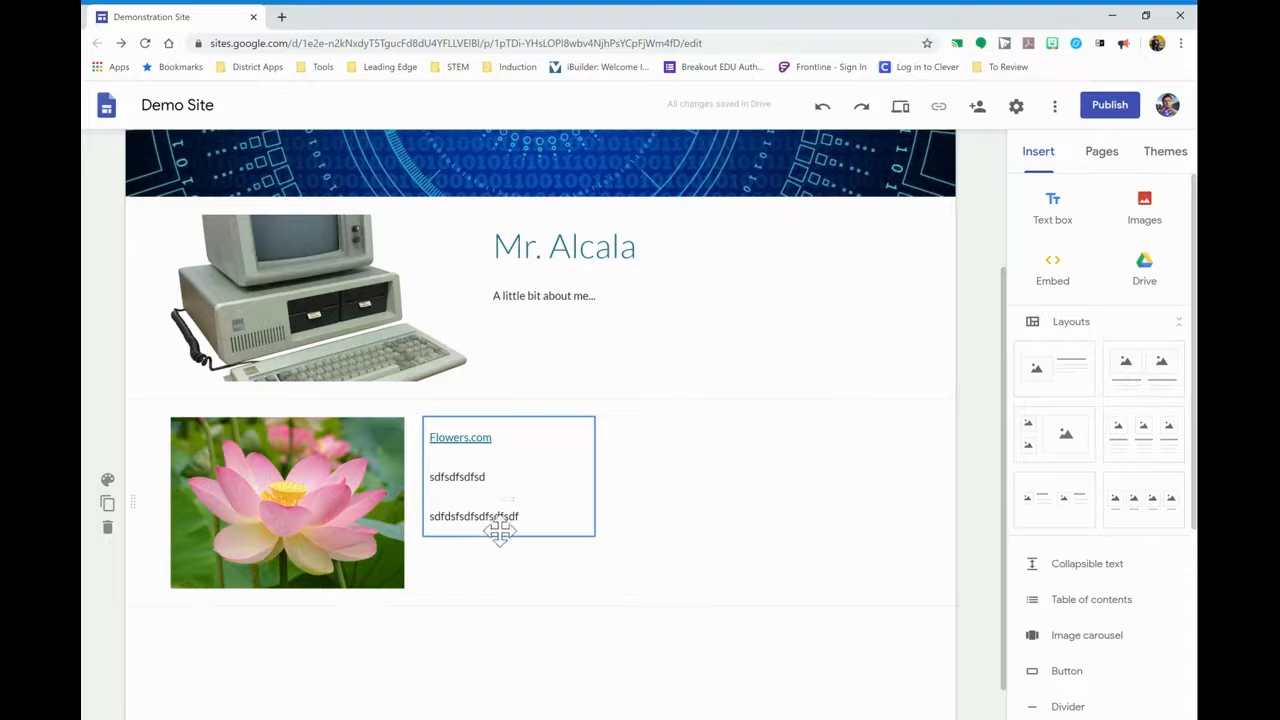
left_click(822, 112)
Move only the lower filler text box beneath the Flowers.com link, leaving the upper one in the right column
left_click(786, 489)
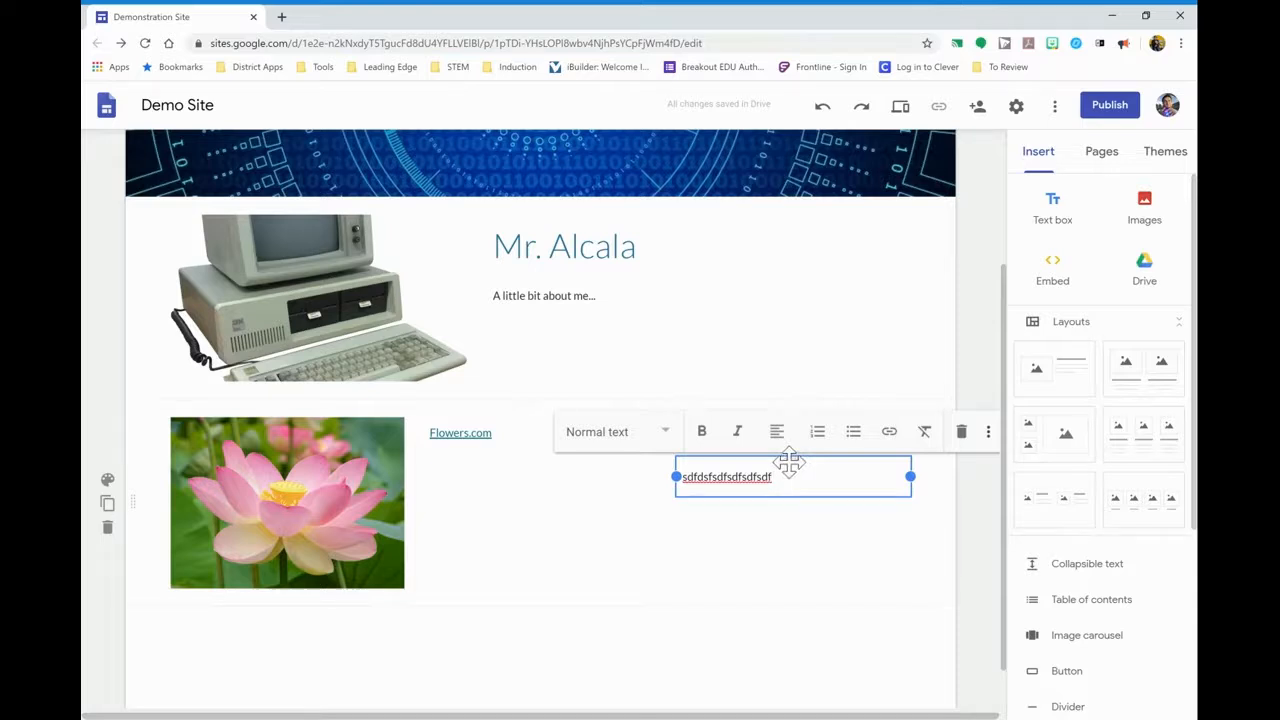
left_click_drag(788, 462, 524, 467)
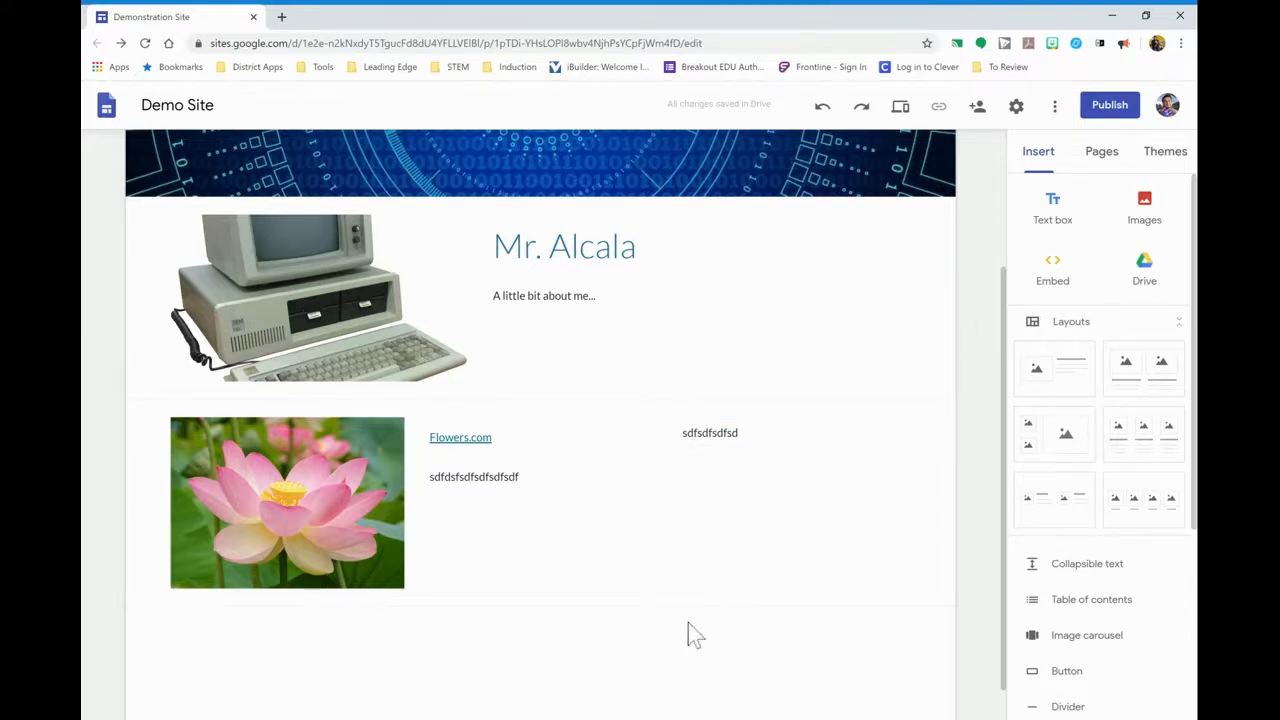
Shrink the computer image to about a third of its width and reduce its height to fit the whole computer
scroll(757, 584, "up", 1)
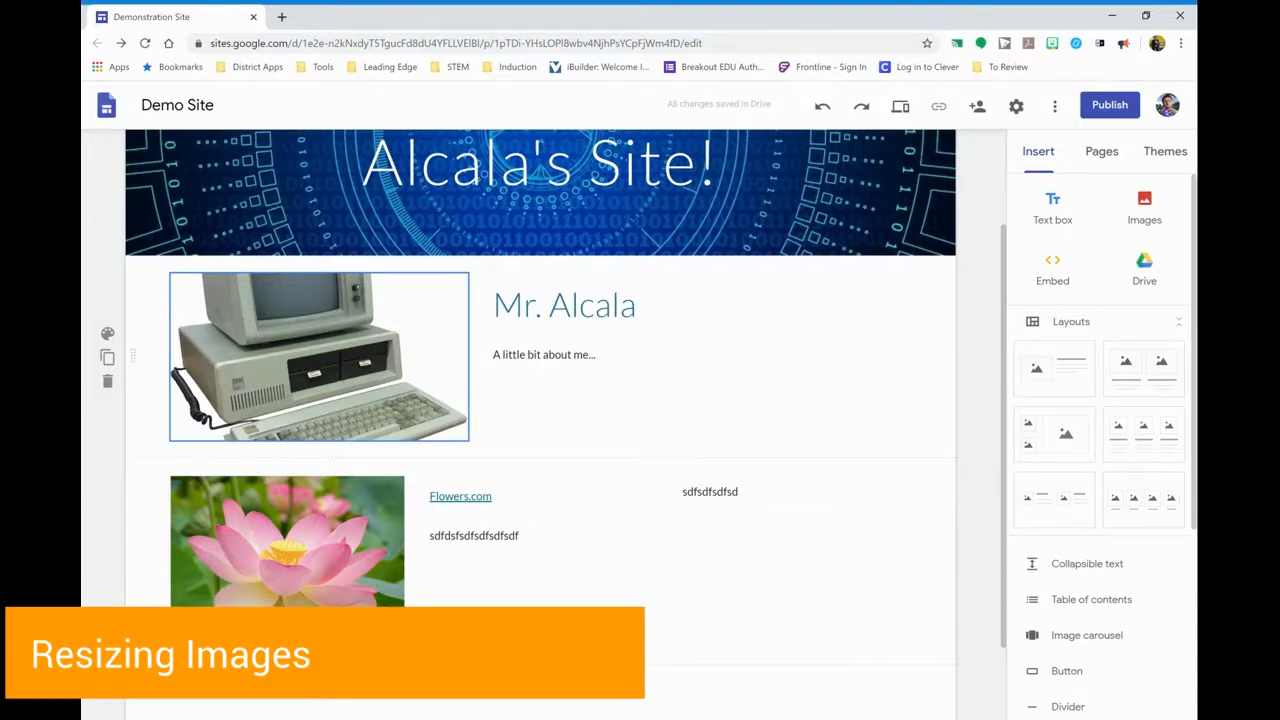
left_click(406, 360)
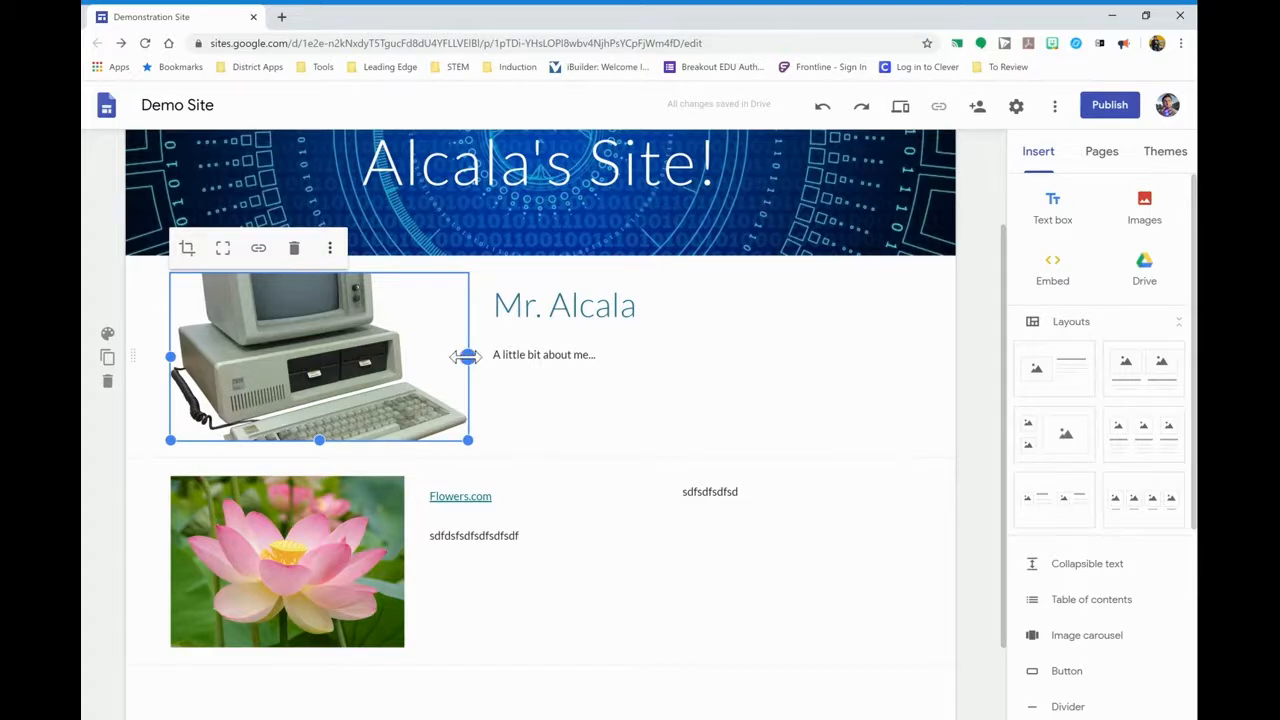
mouse_move(466, 356)
left_mouse_down()
mouse_move(452, 357)
mouse_move(465, 356)
left_mouse_up()
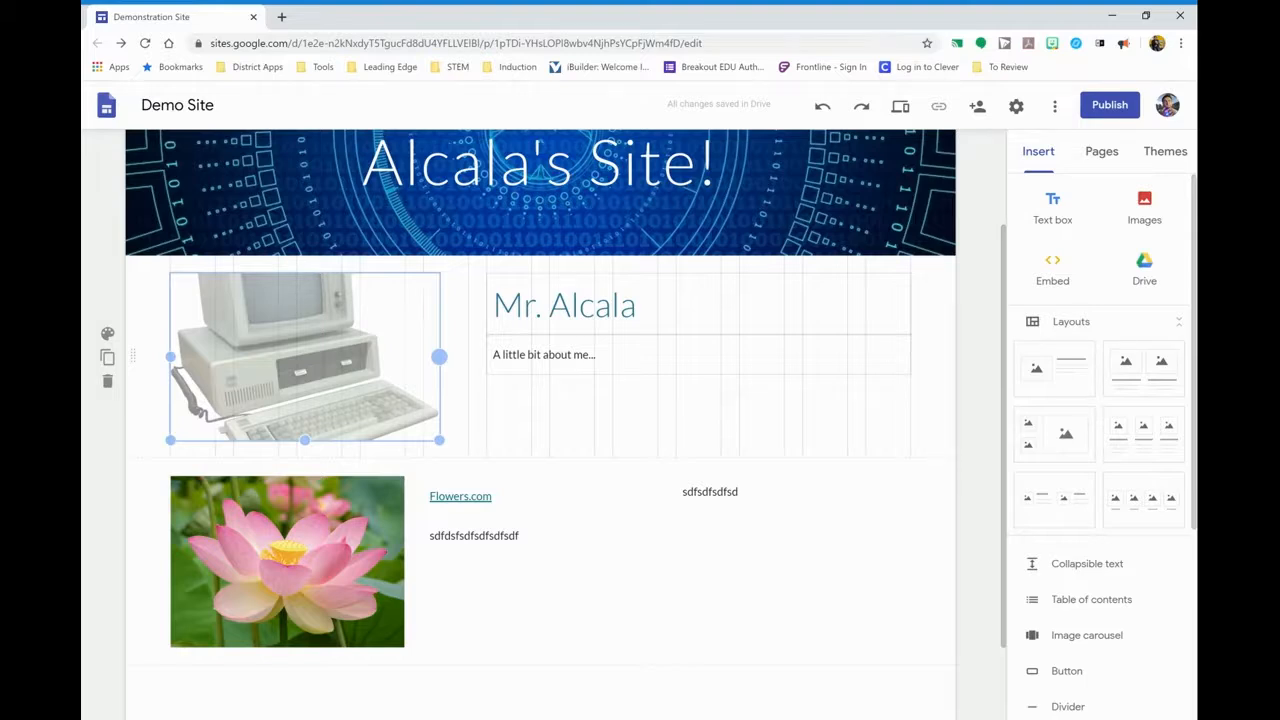
left_click_drag(439, 356, 254, 338)
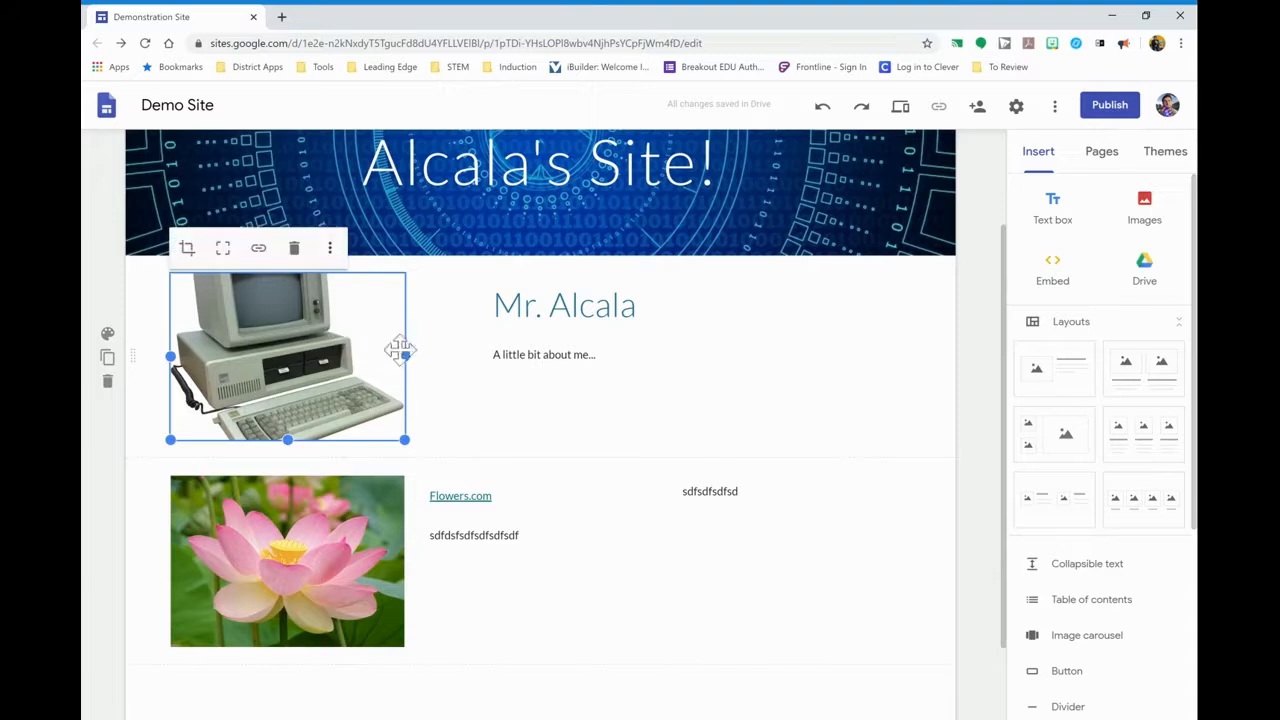
left_click_drag(405, 355, 319, 356)
left_click_drag(319, 357, 305, 357)
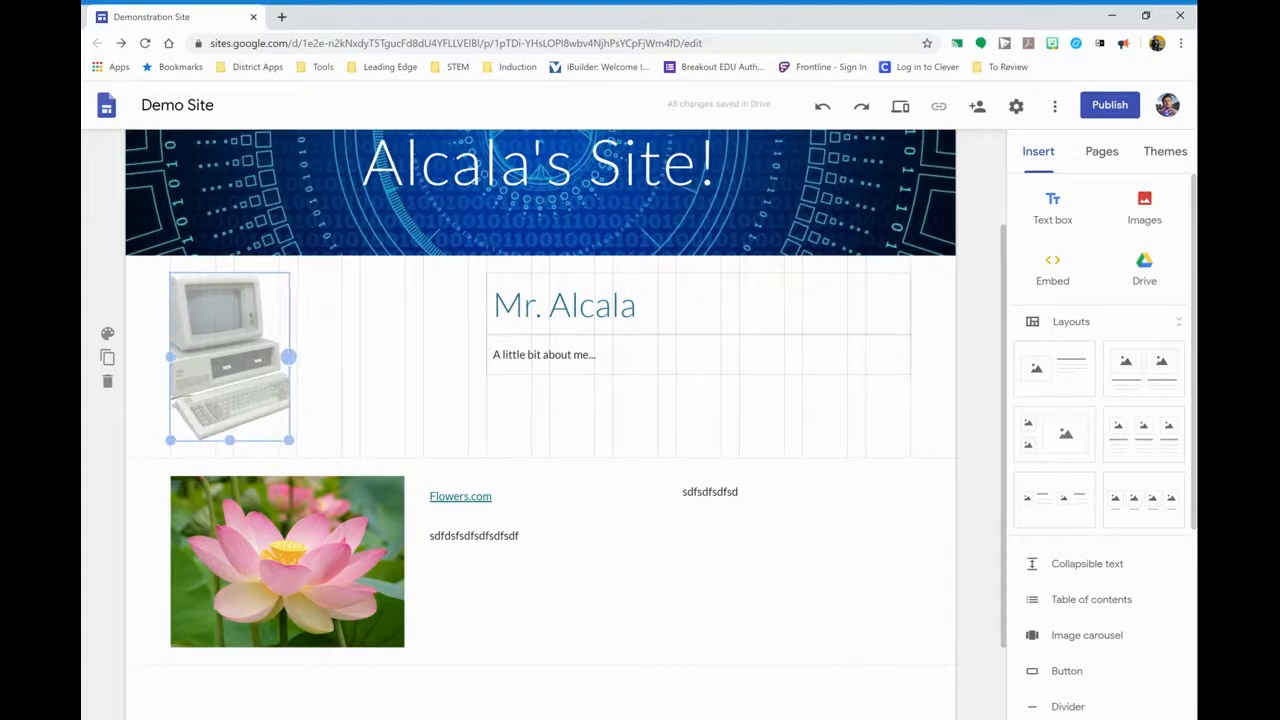
left_click_drag(287, 357, 278, 357)
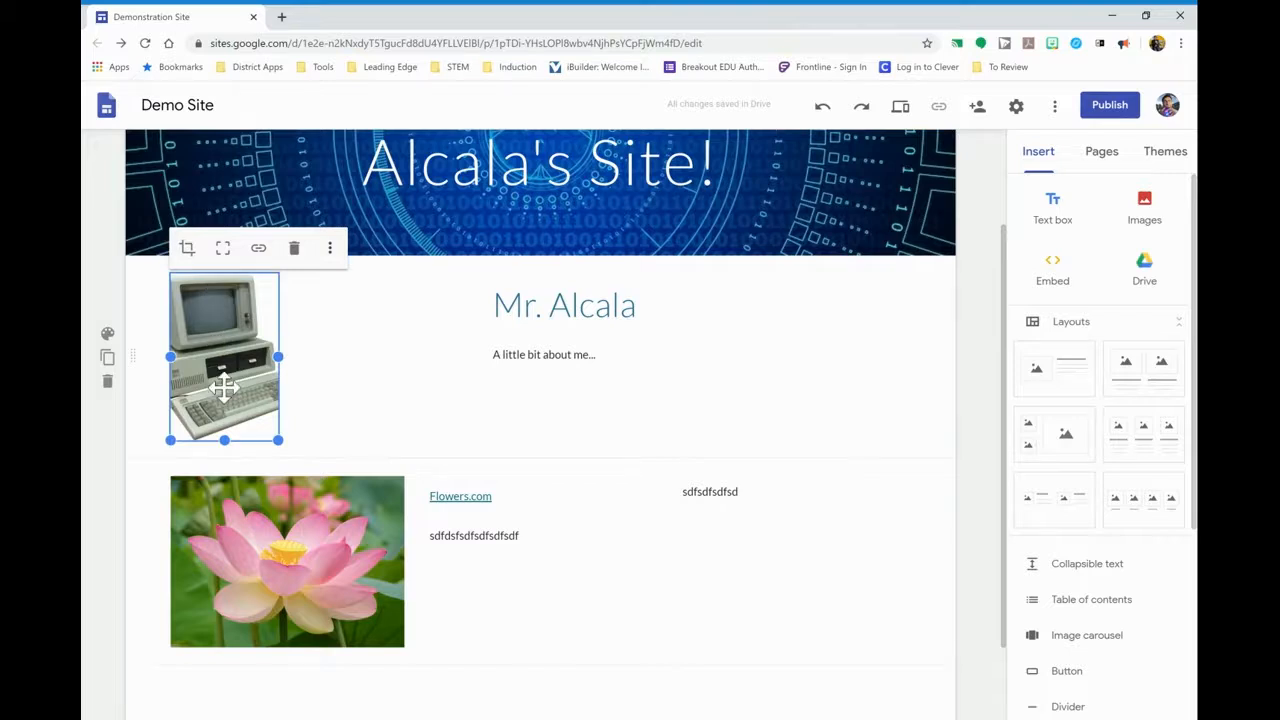
left_click_drag(224, 440, 224, 376)
left_click(333, 357)
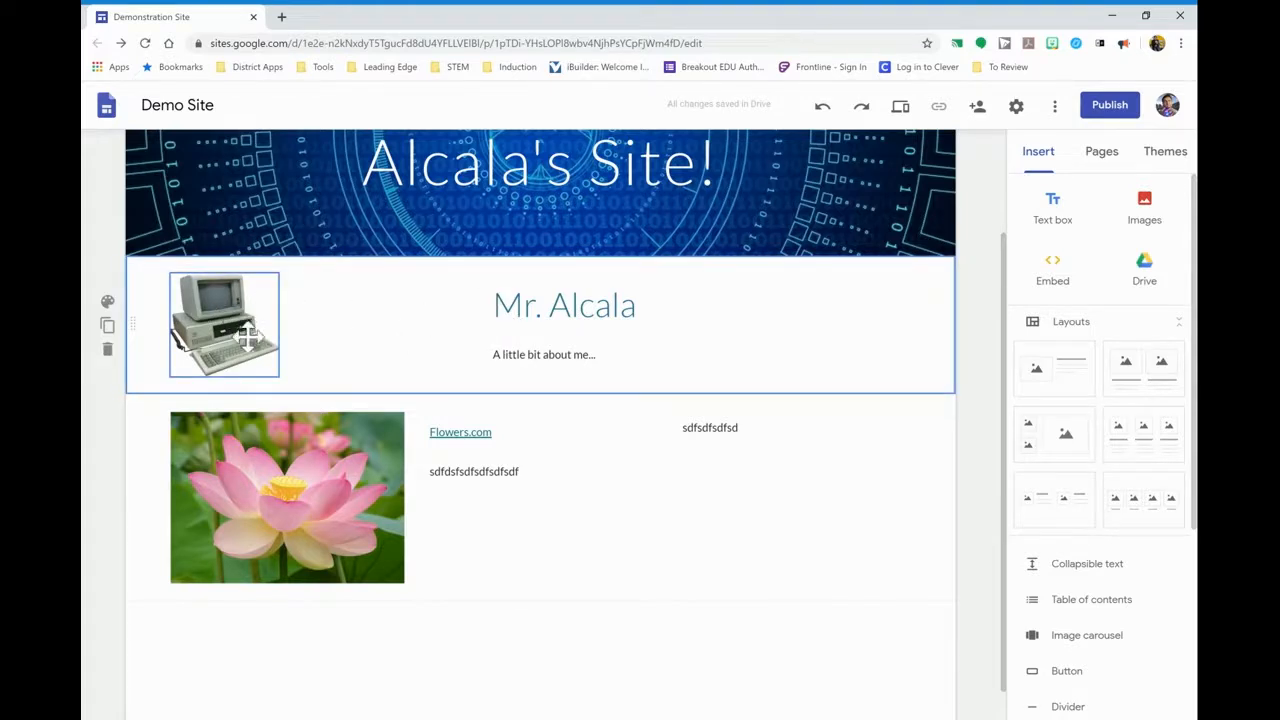
Enlarge the flower image by about half in both width and height, extending it toward the right and downward
left_click(302, 477)
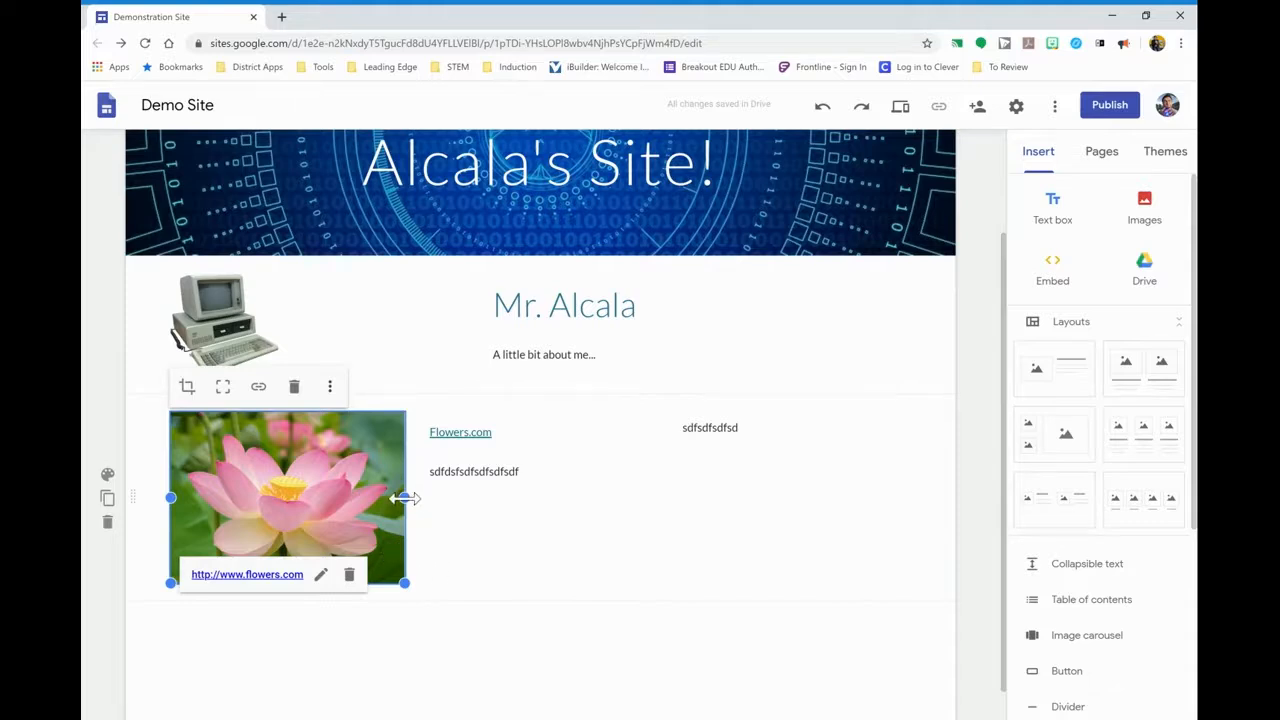
left_click_drag(404, 497, 531, 497)
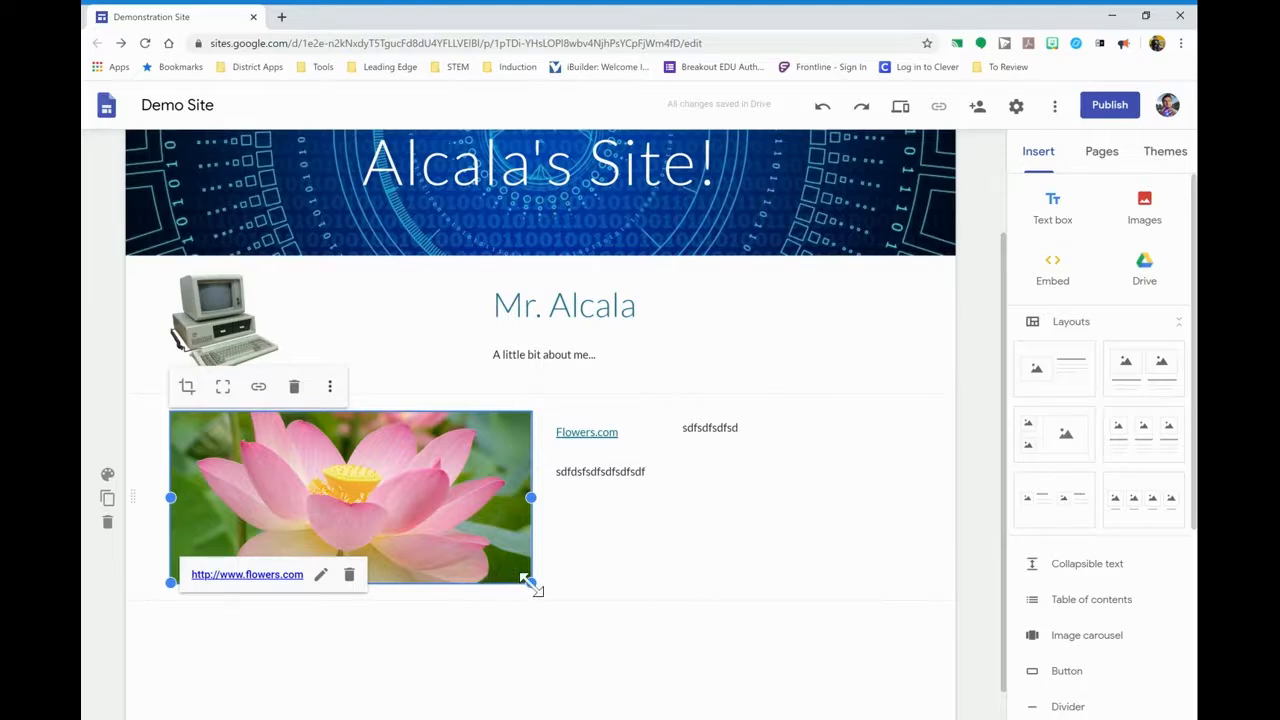
left_click_drag(530, 582, 534, 680)
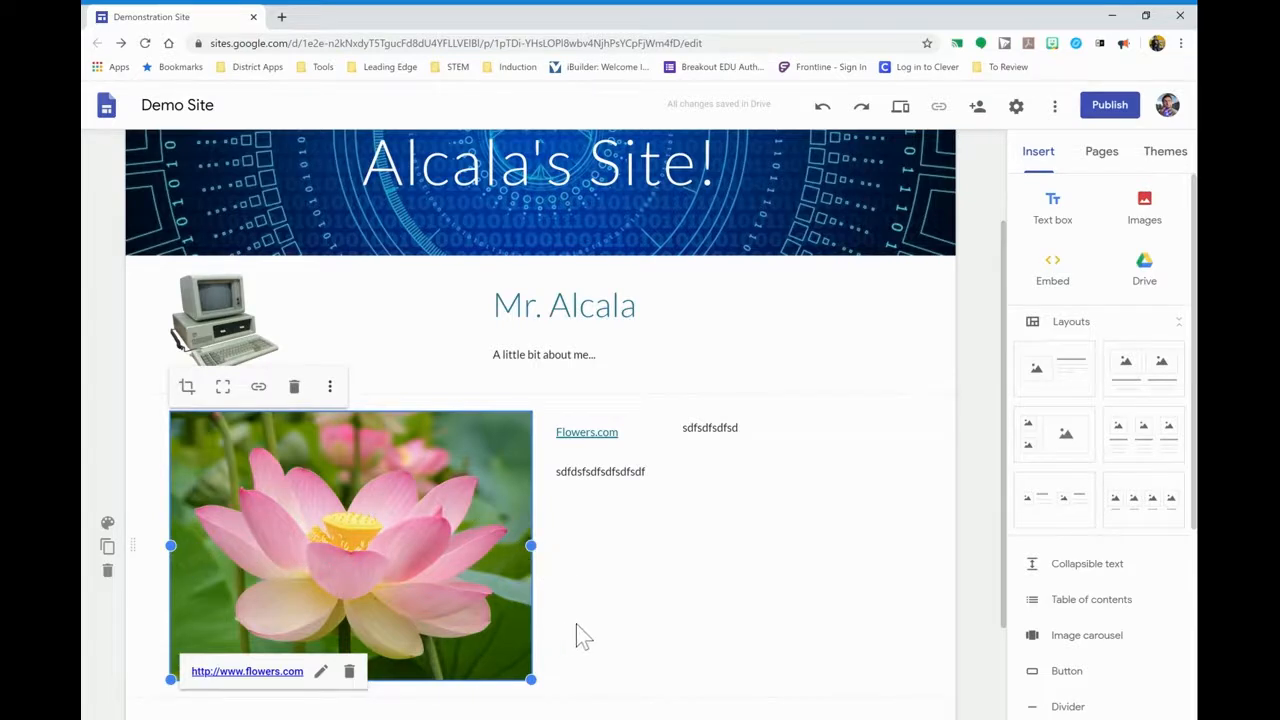
Try shrinking the enlarged flower image from its lower-right corner, and undo the resize
scroll(575, 630, "down", 1)
left_click_drag(531, 593, 434, 547)
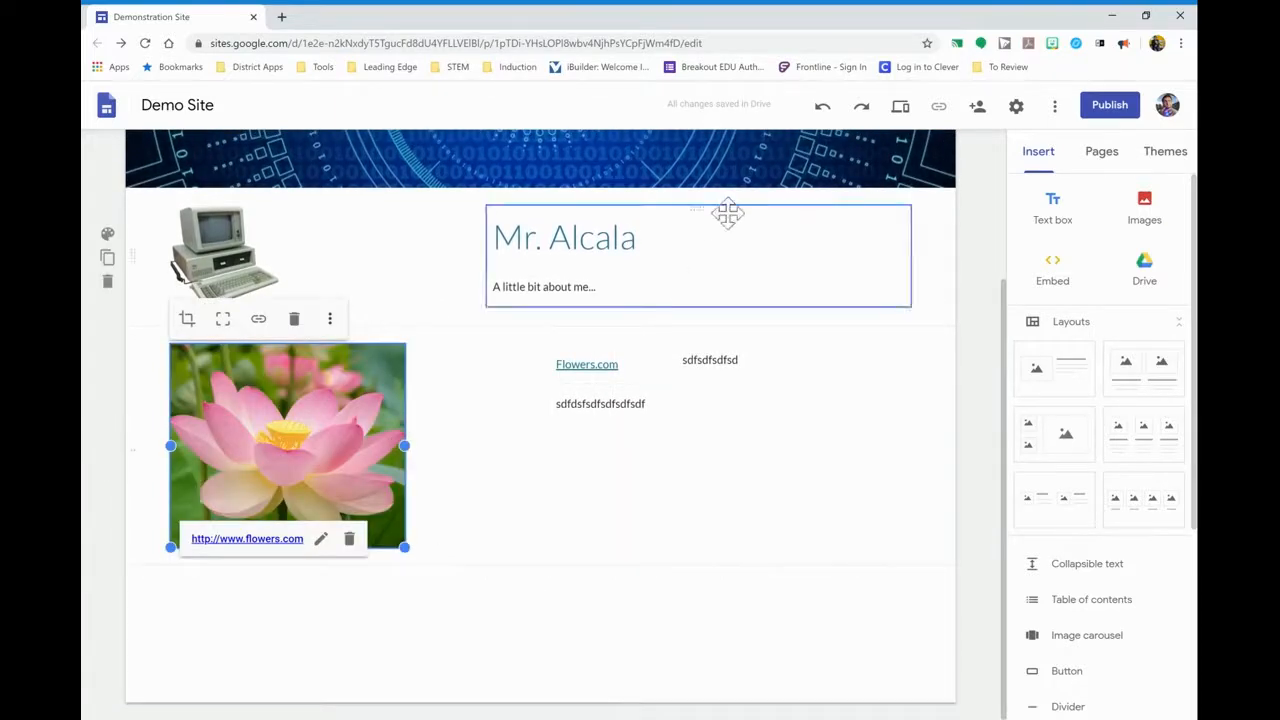
left_click(826, 109)
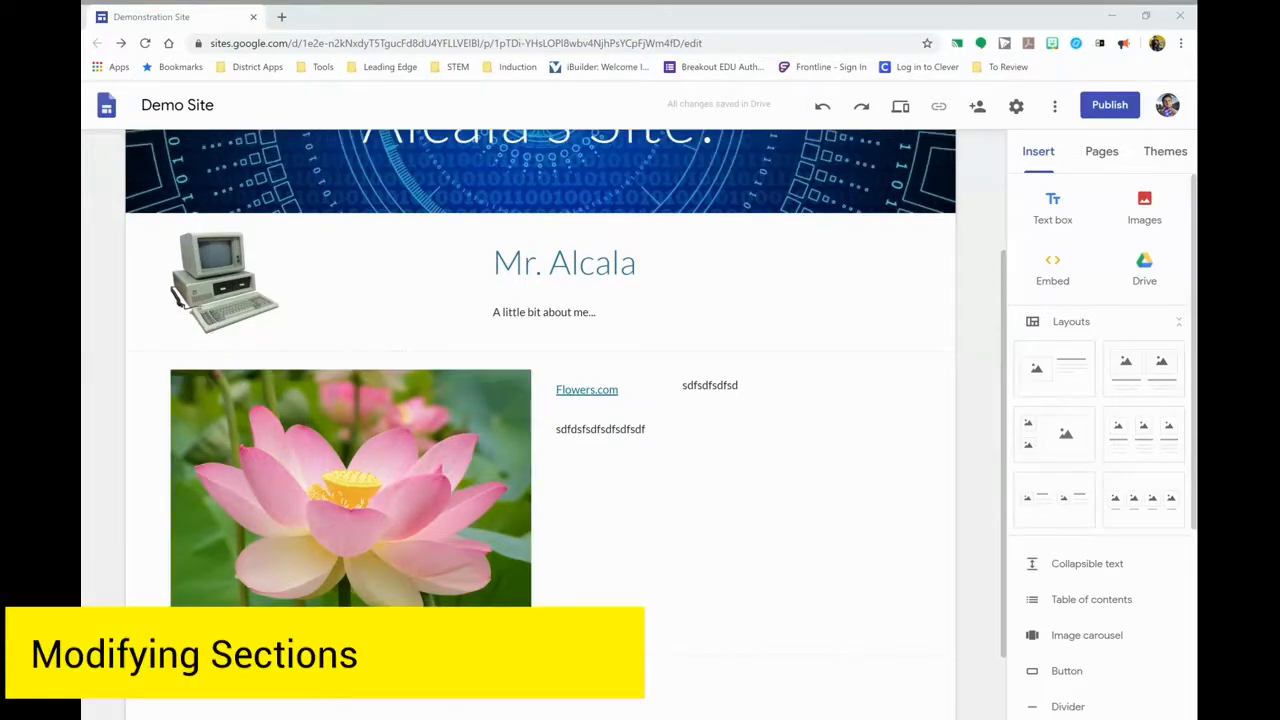
Add a text box reading "Plants" and move its section between the computer section and the flower section
left_click(808, 592)
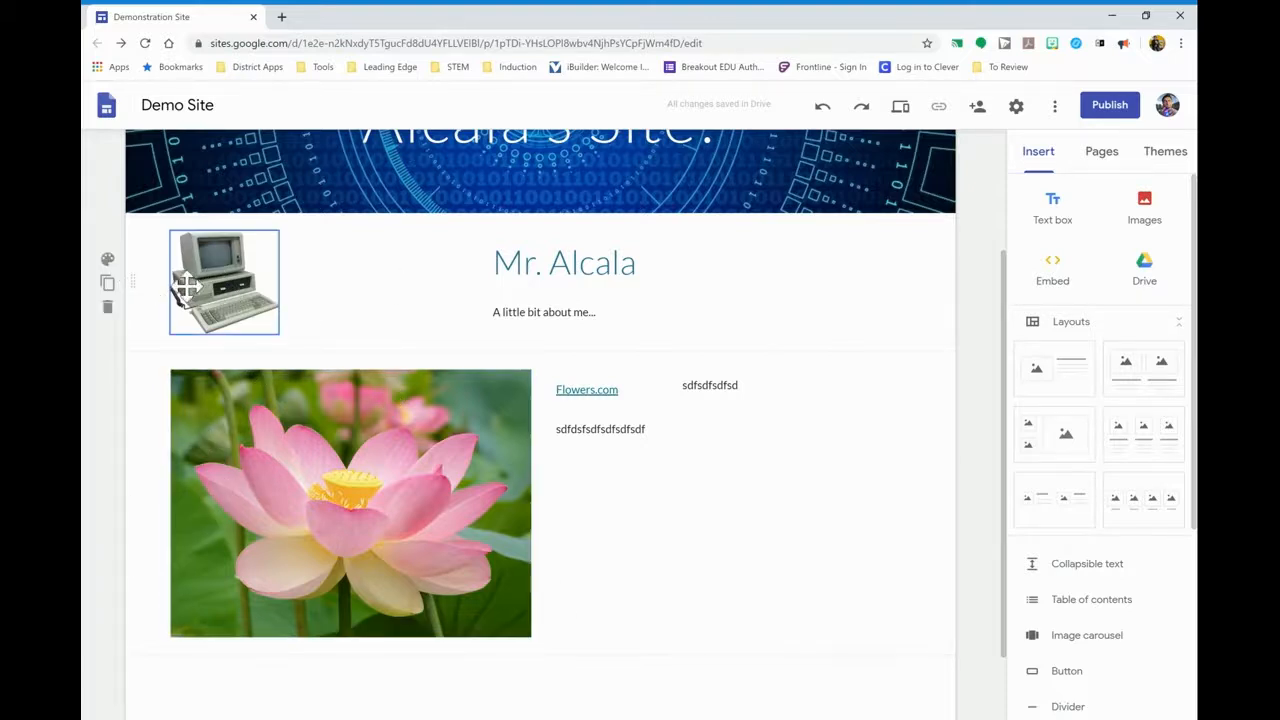
left_click(1052, 210)
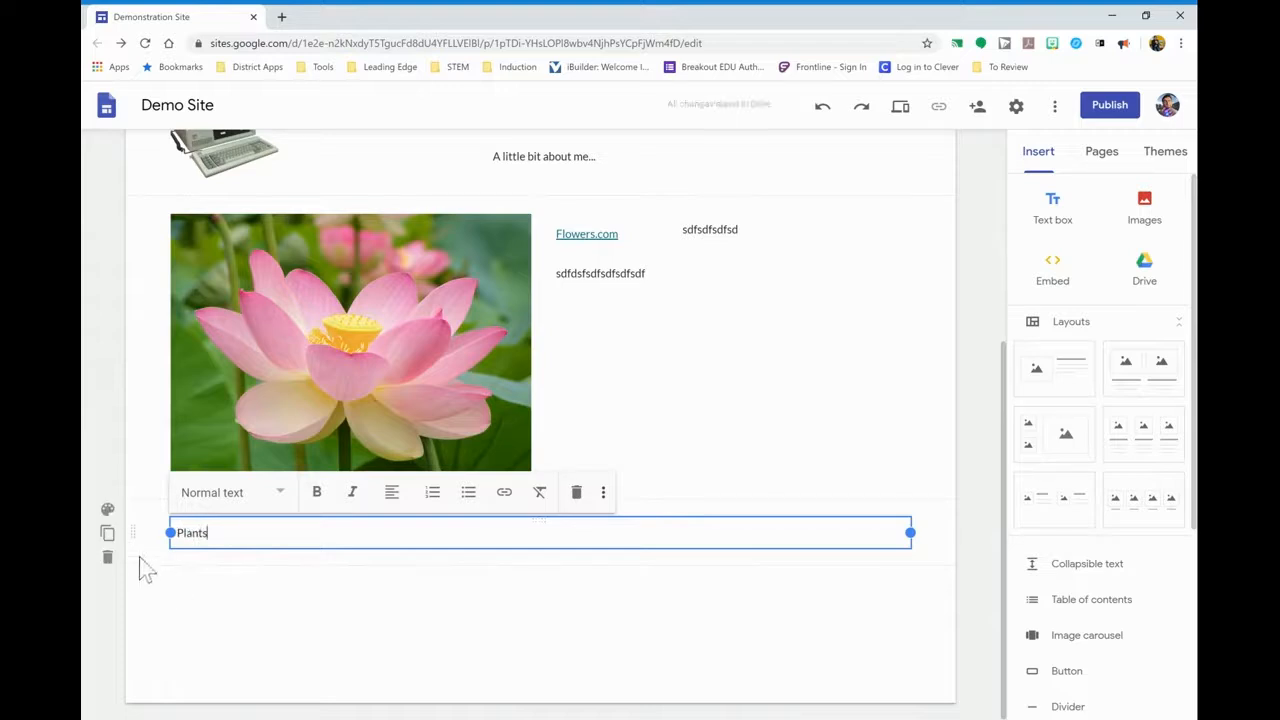
left_click(163, 580)
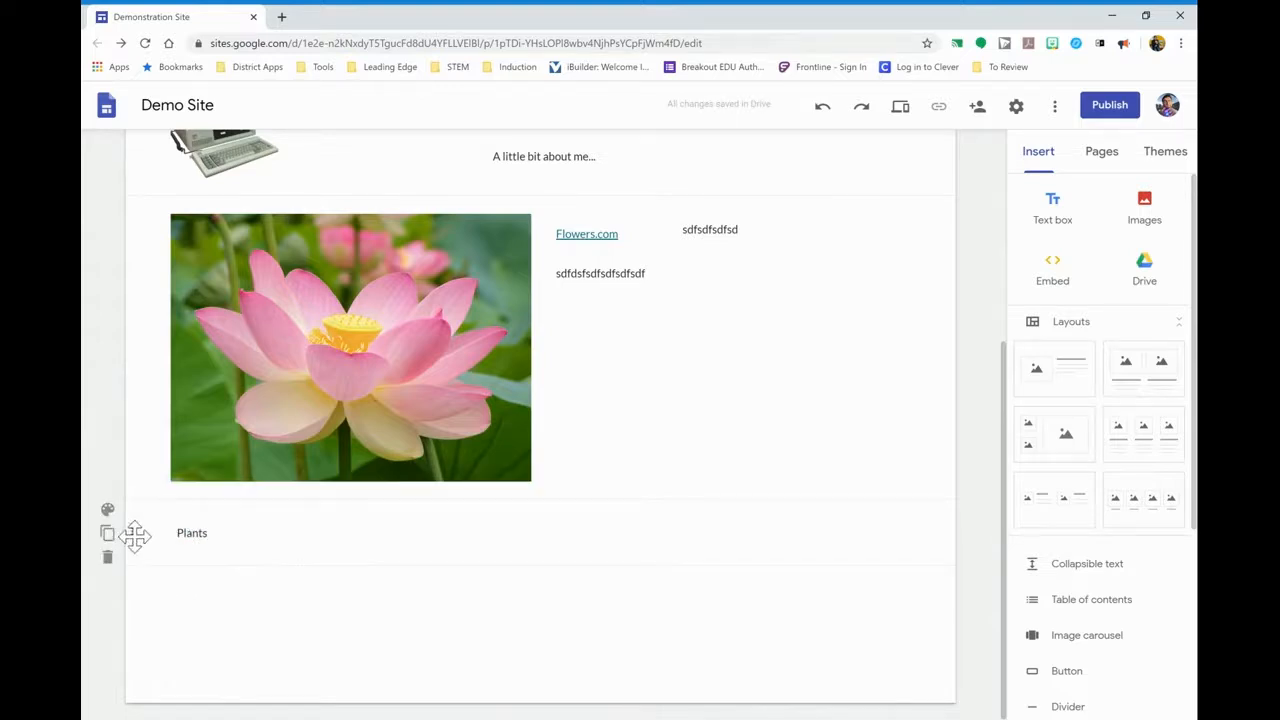
left_click_drag(135, 535, 165, 203)
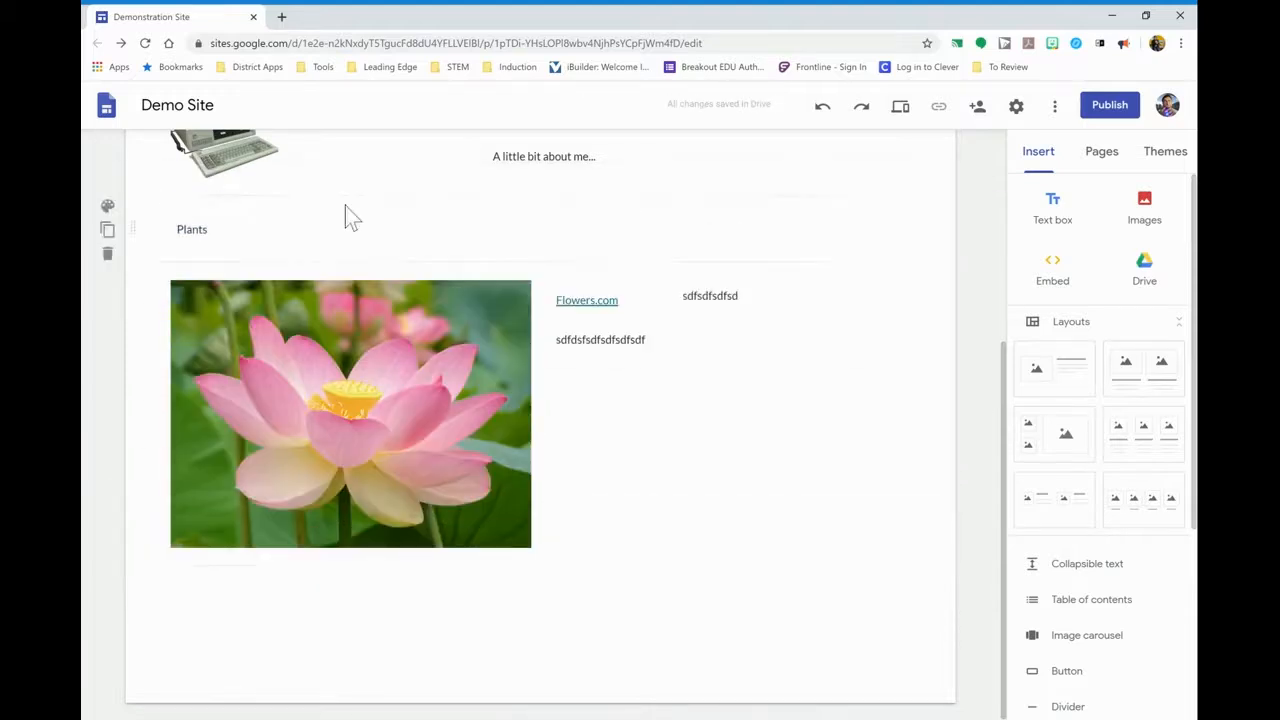
Set the background of the Plants section to Emphasis 2
scroll(400, 223, "up", 2)
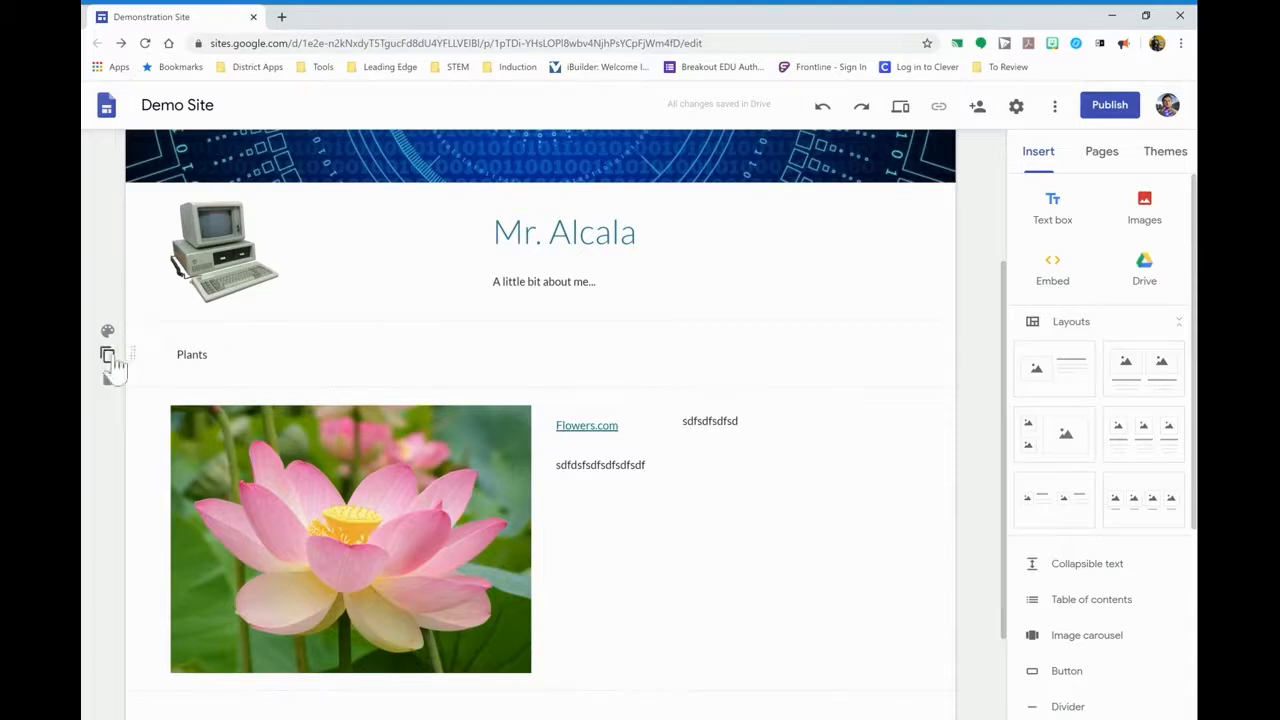
left_click(108, 338)
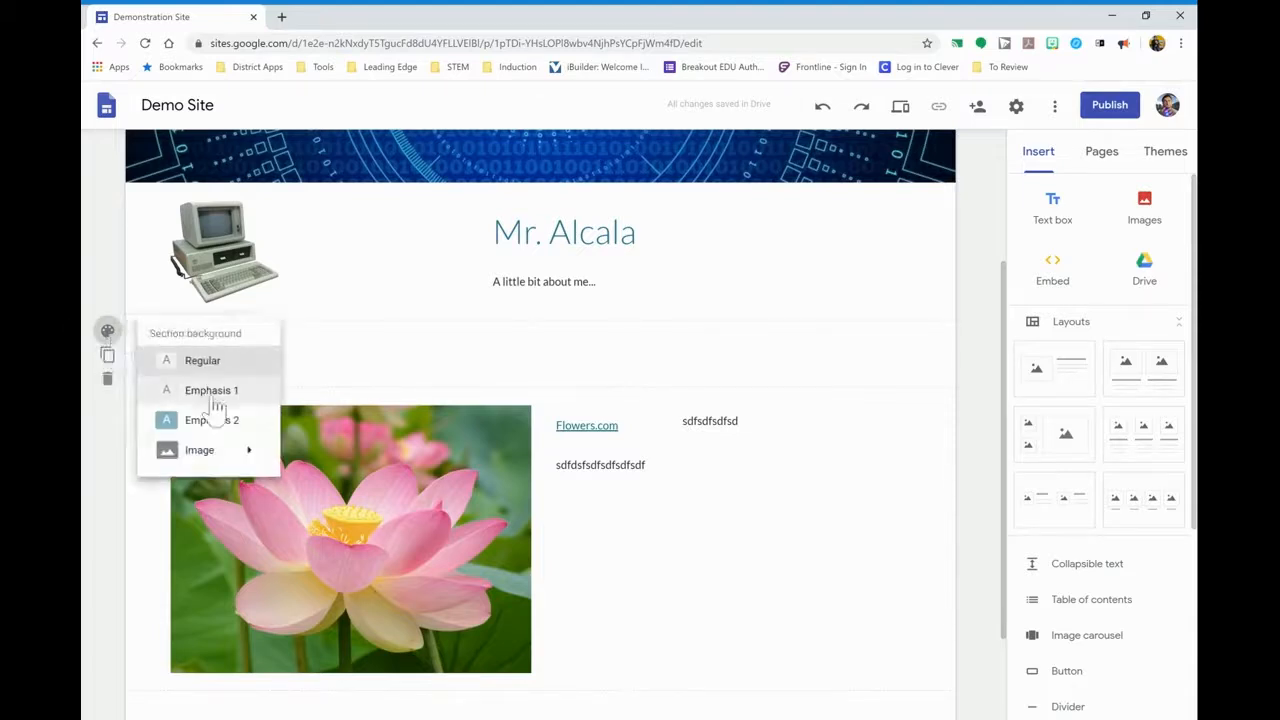
left_click(215, 425)
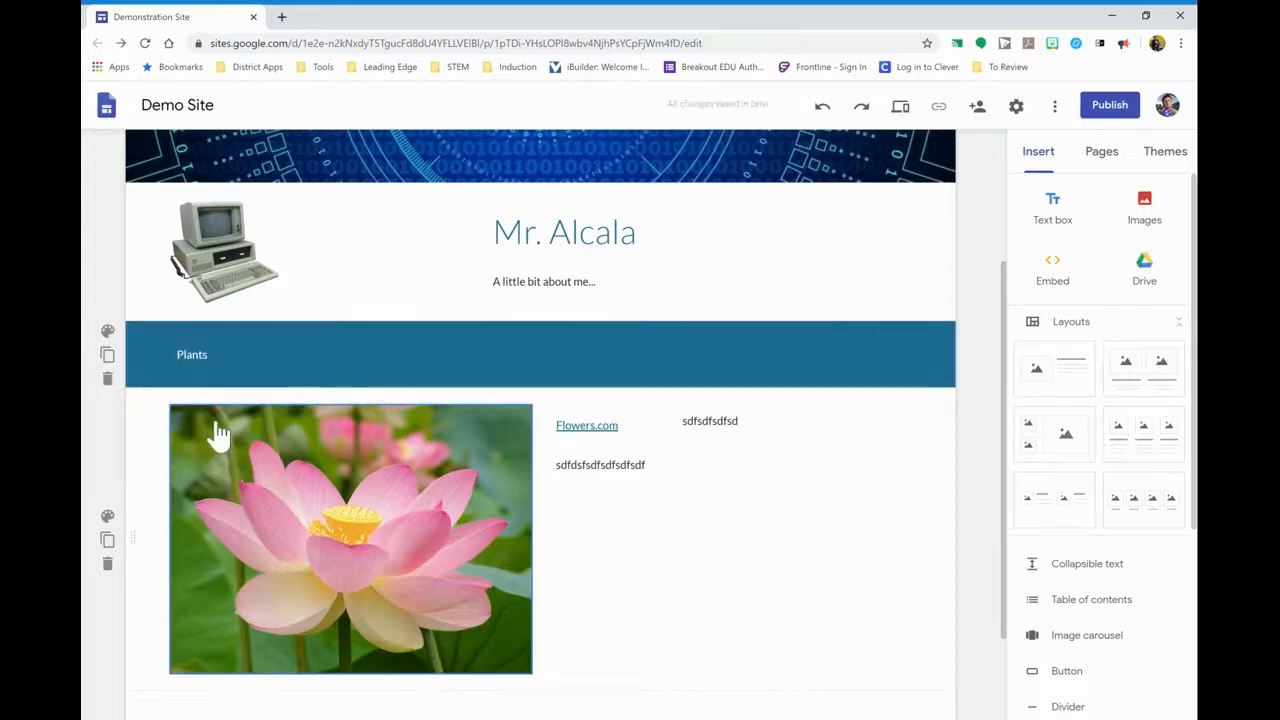
Change the text style of "Plants" in the blue section to Heading
left_click(244, 355)
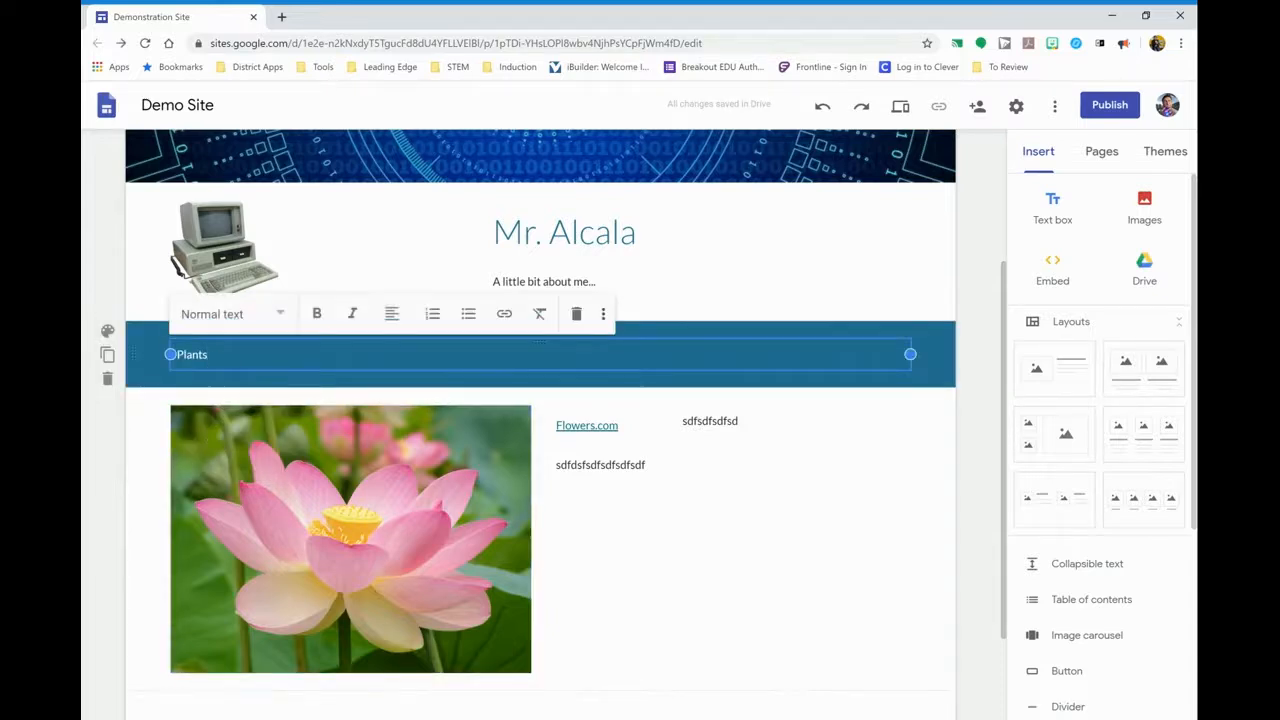
left_click(240, 326)
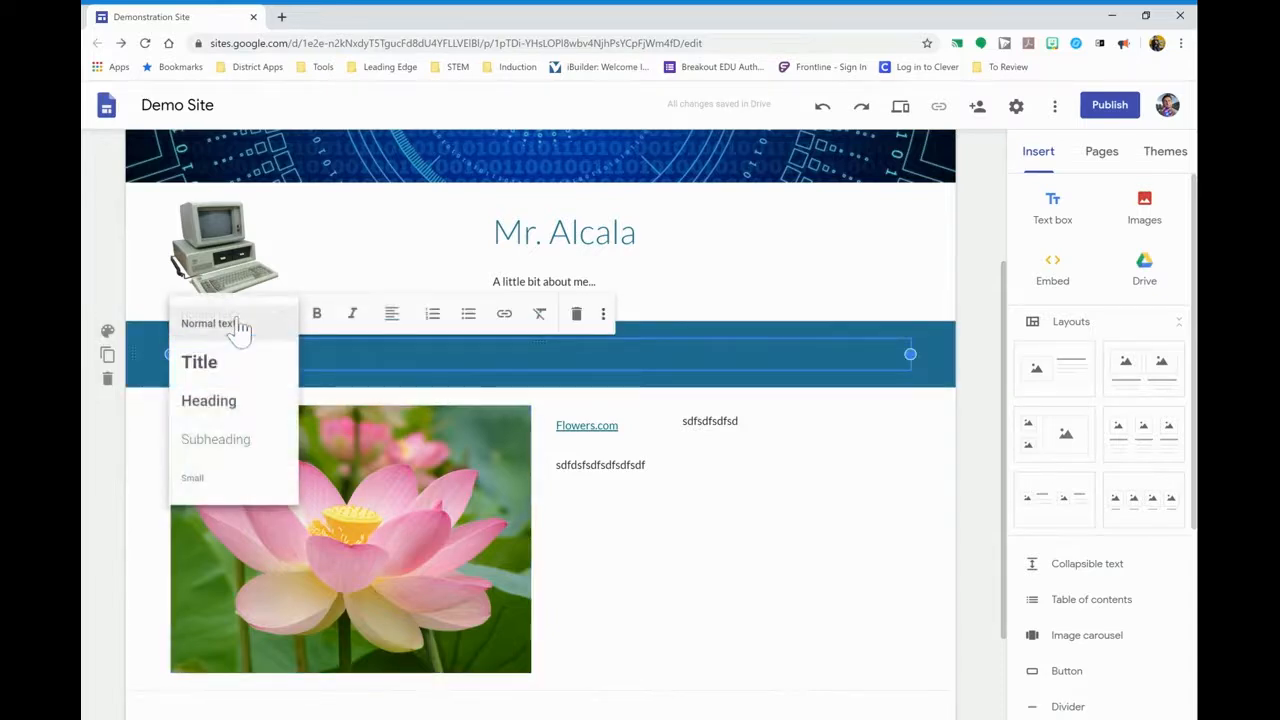
left_click(226, 410)
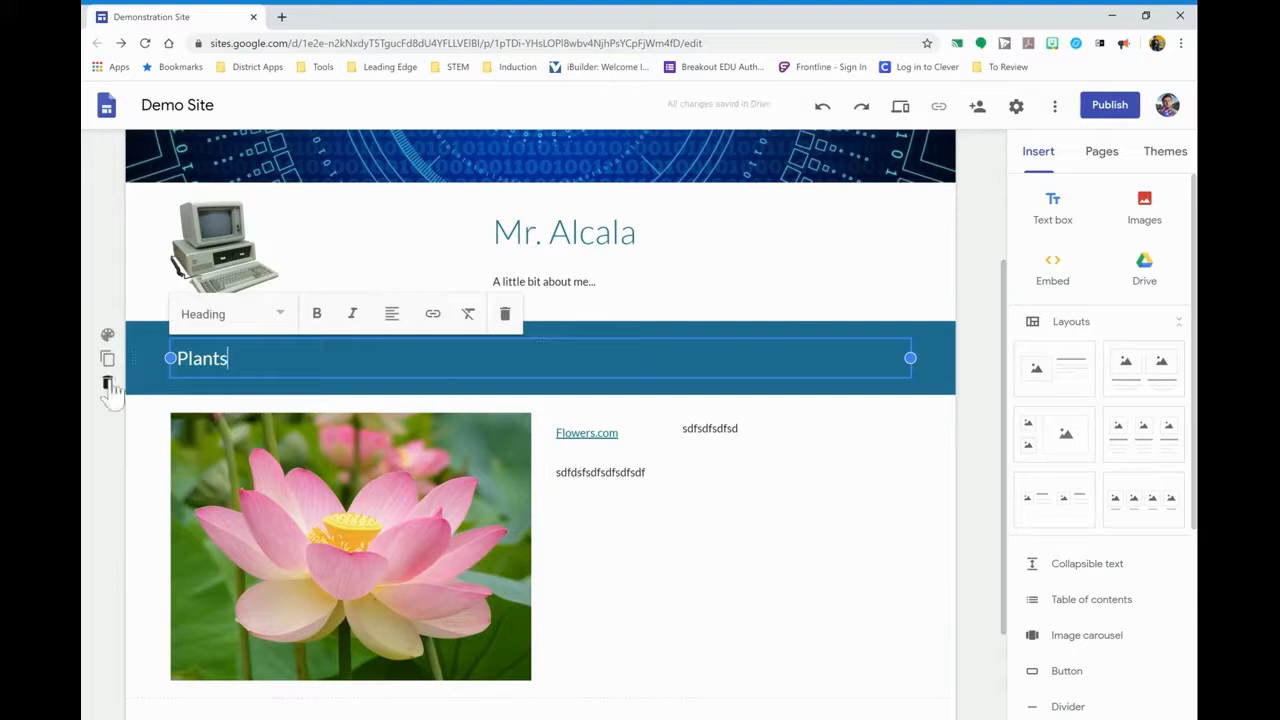
left_click(142, 442)
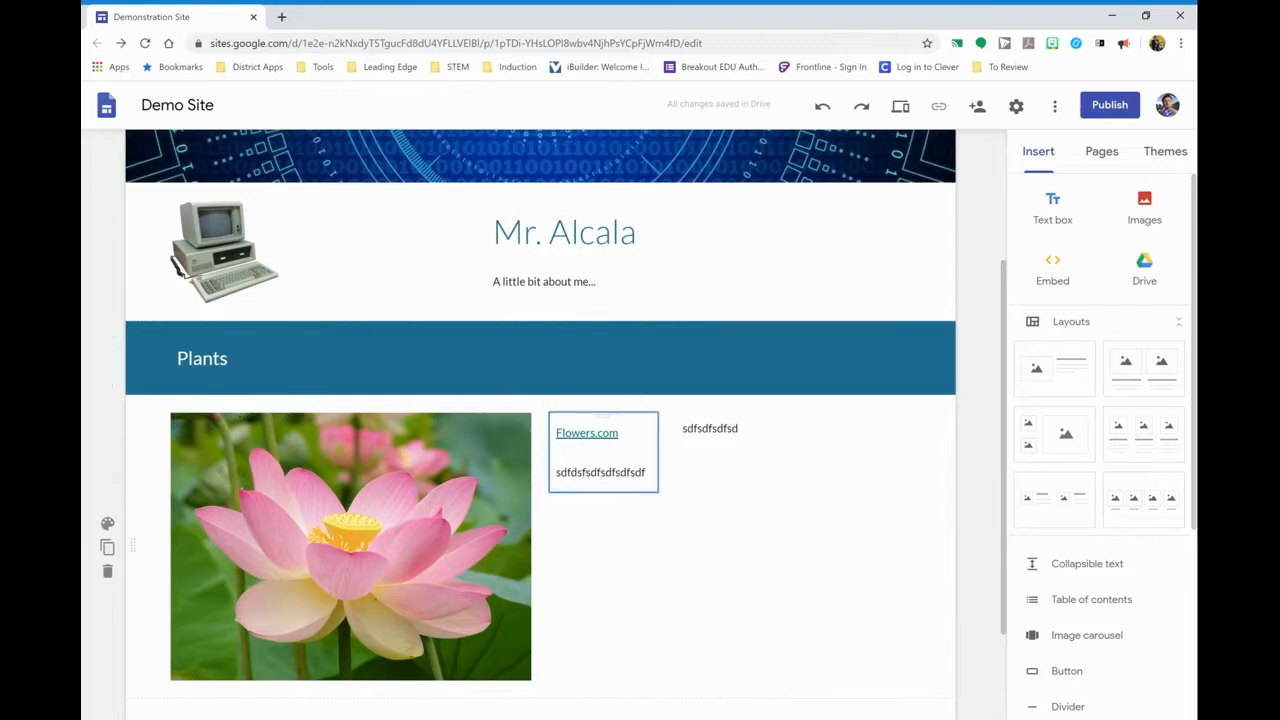
Review the background options for the Plants section without changing its background
scroll(600, 572, "down", 1)
scroll(600, 572, "down", 2)
scroll(600, 572, "up", 2)
scroll(600, 572, "down", 1)
scroll(600, 572, "up", 3)
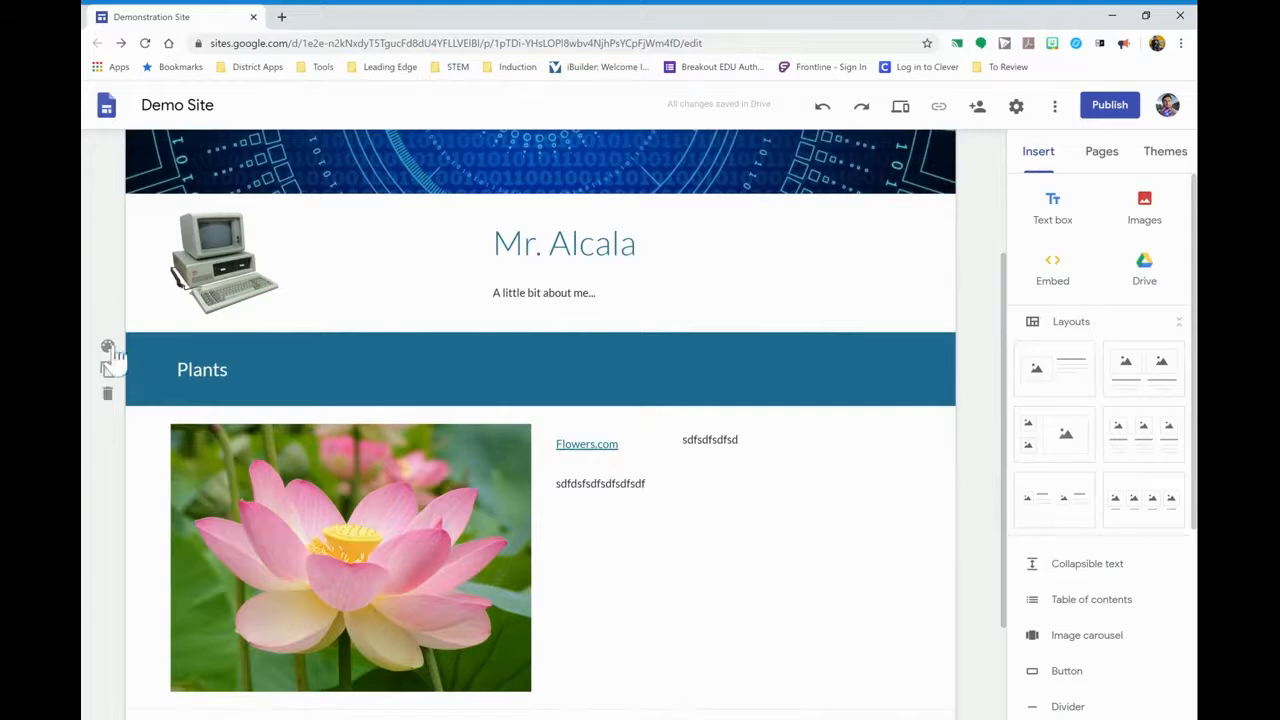
left_click(108, 346)
mouse_move(200, 470)
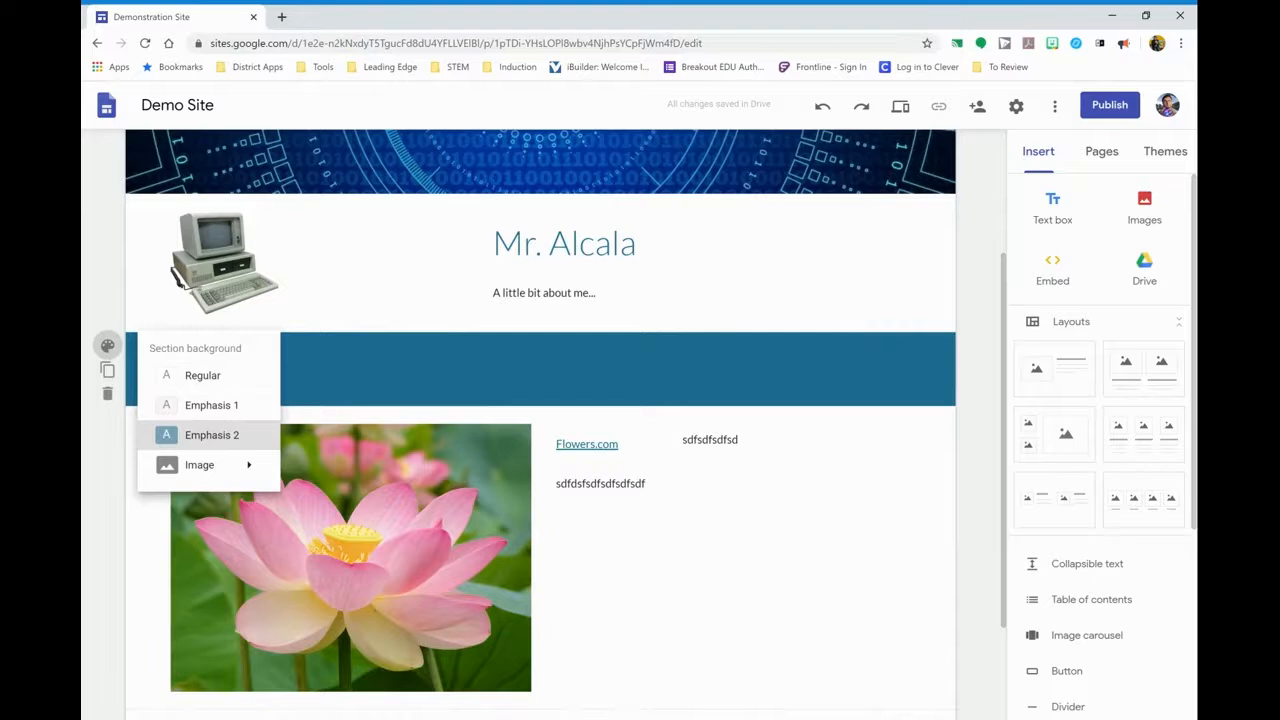
left_click(540, 359)
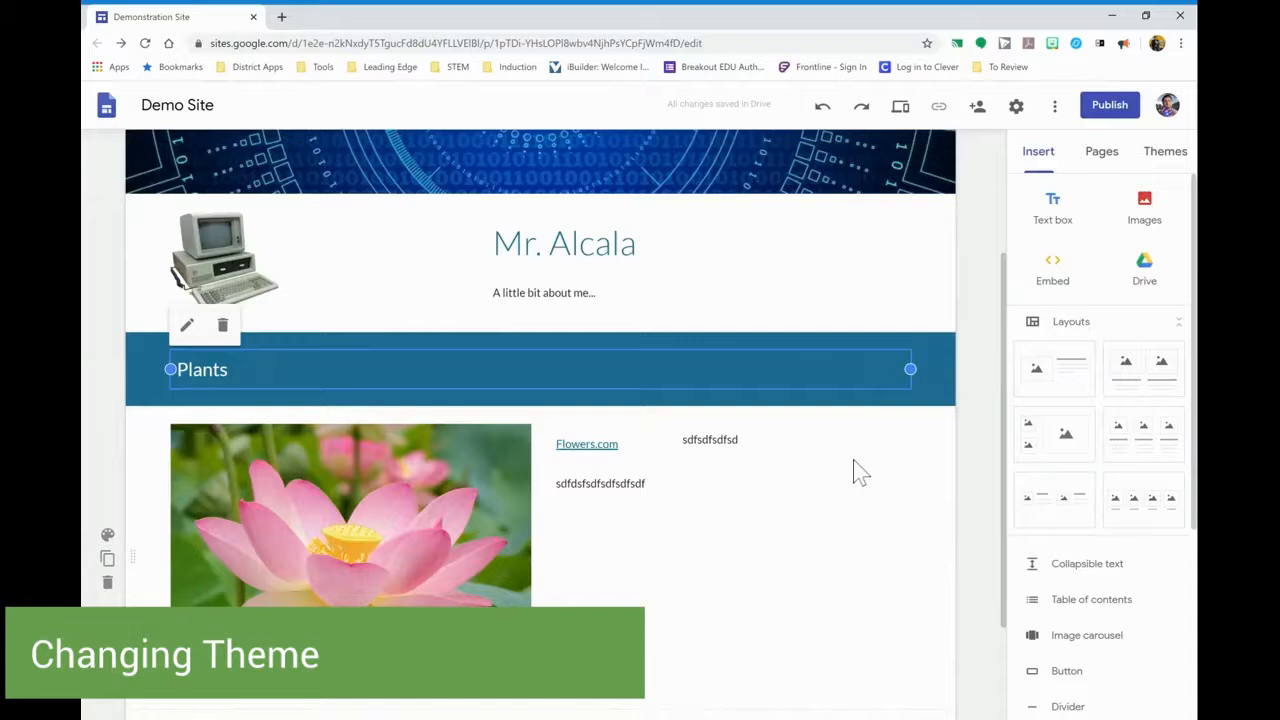
scroll(854, 462, "up", 3)
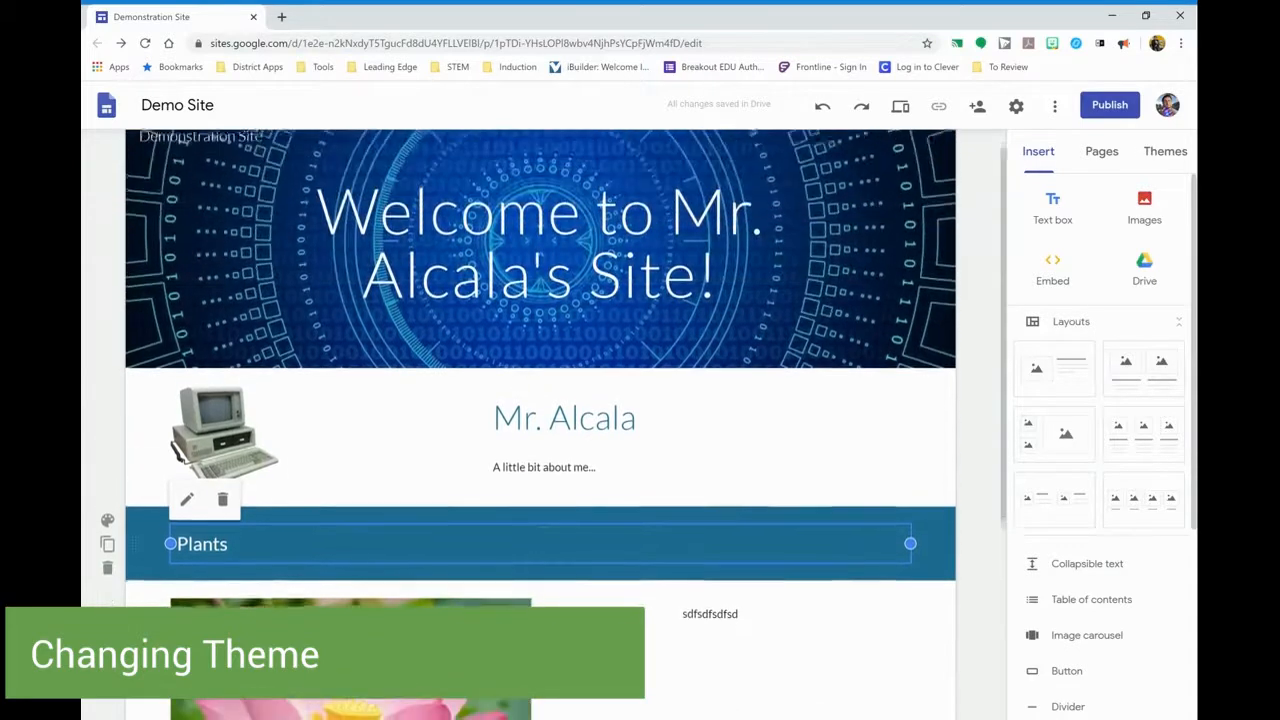
scroll(540, 420, "down", 2)
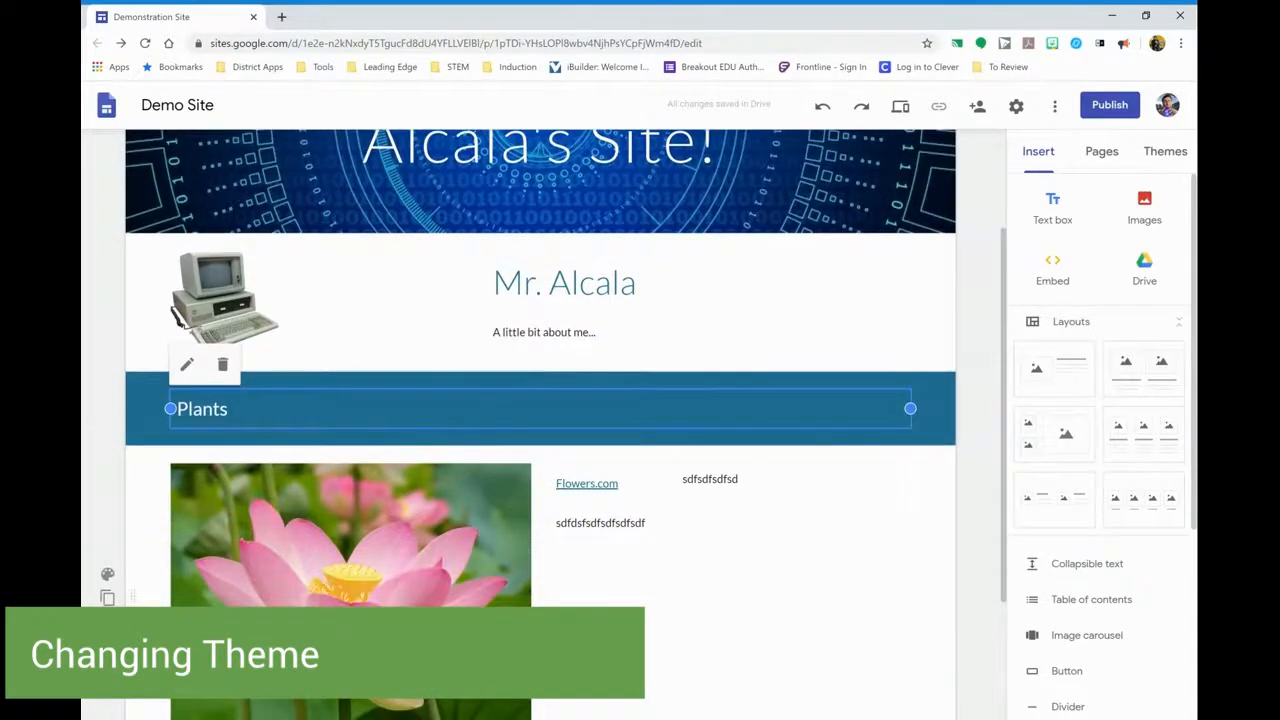
scroll(540, 420, "down", 1)
scroll(540, 420, "up", 2)
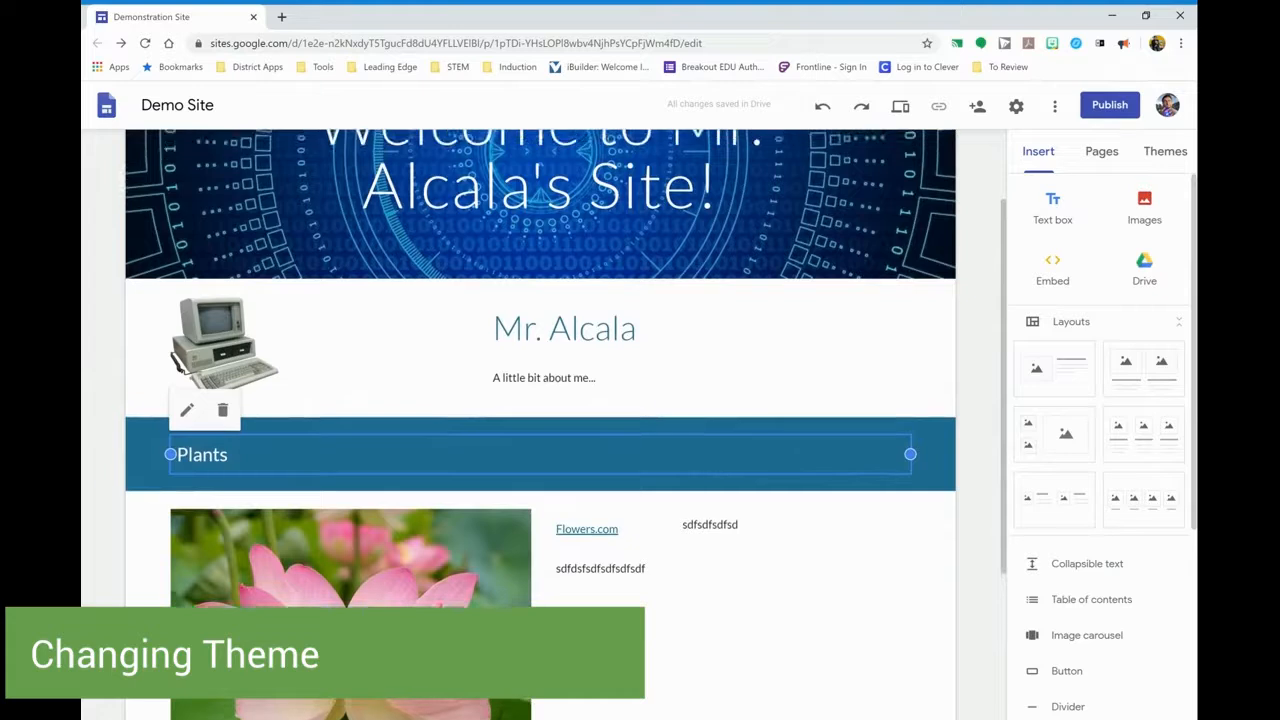
scroll(540, 420, "up", 2)
scroll(540, 420, "down", 1)
scroll(540, 420, "down", 2)
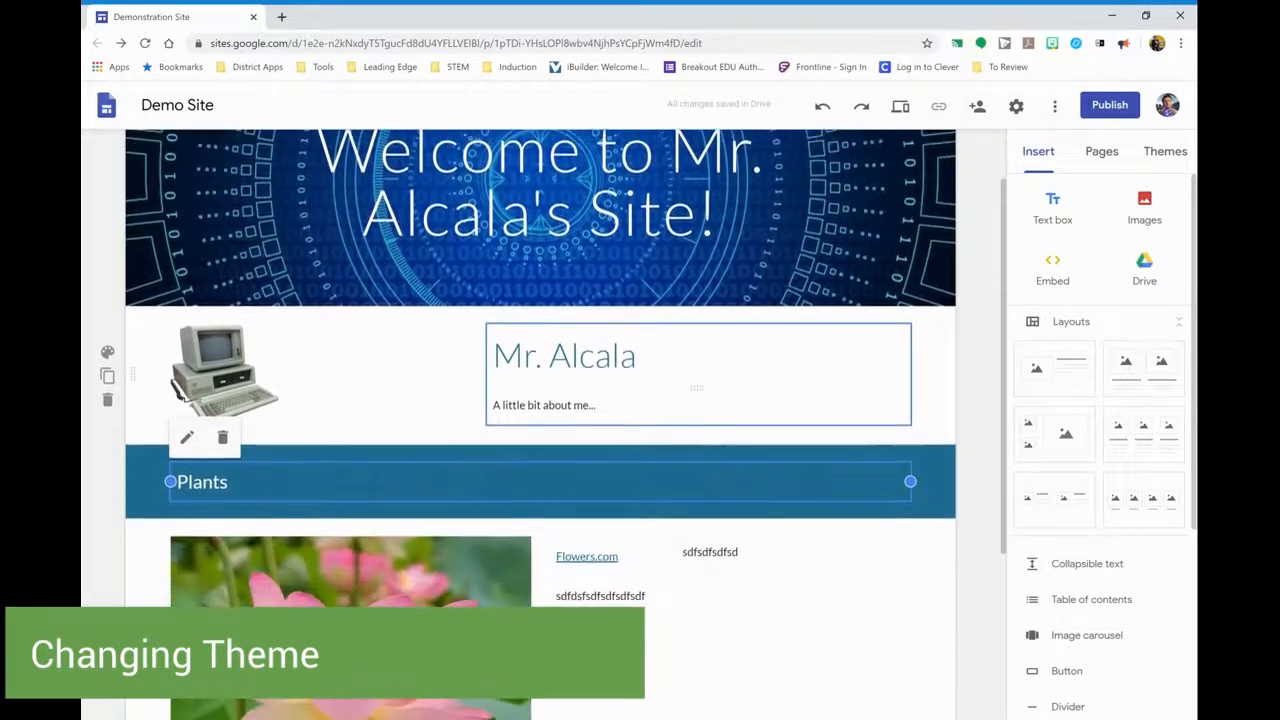
scroll(540, 420, "up", 1)
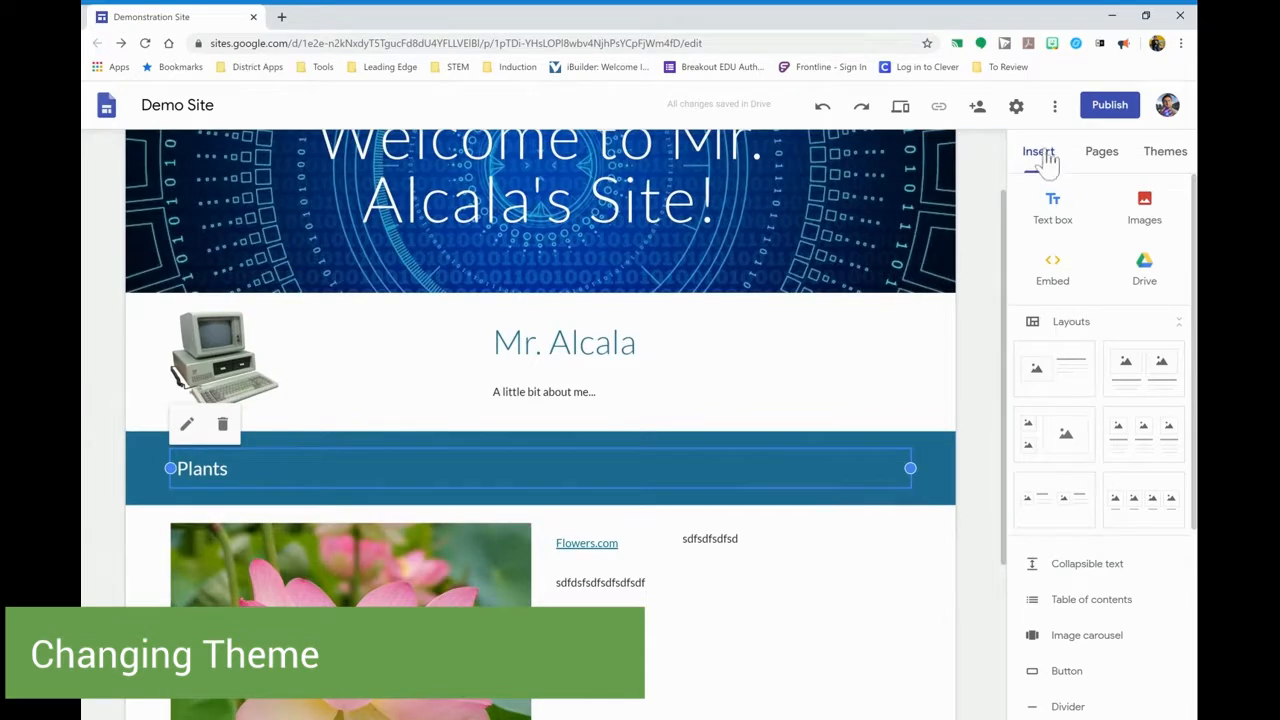
Apply the Diplomat theme to the site and check it on the header and Plants section
left_click(1163, 156)
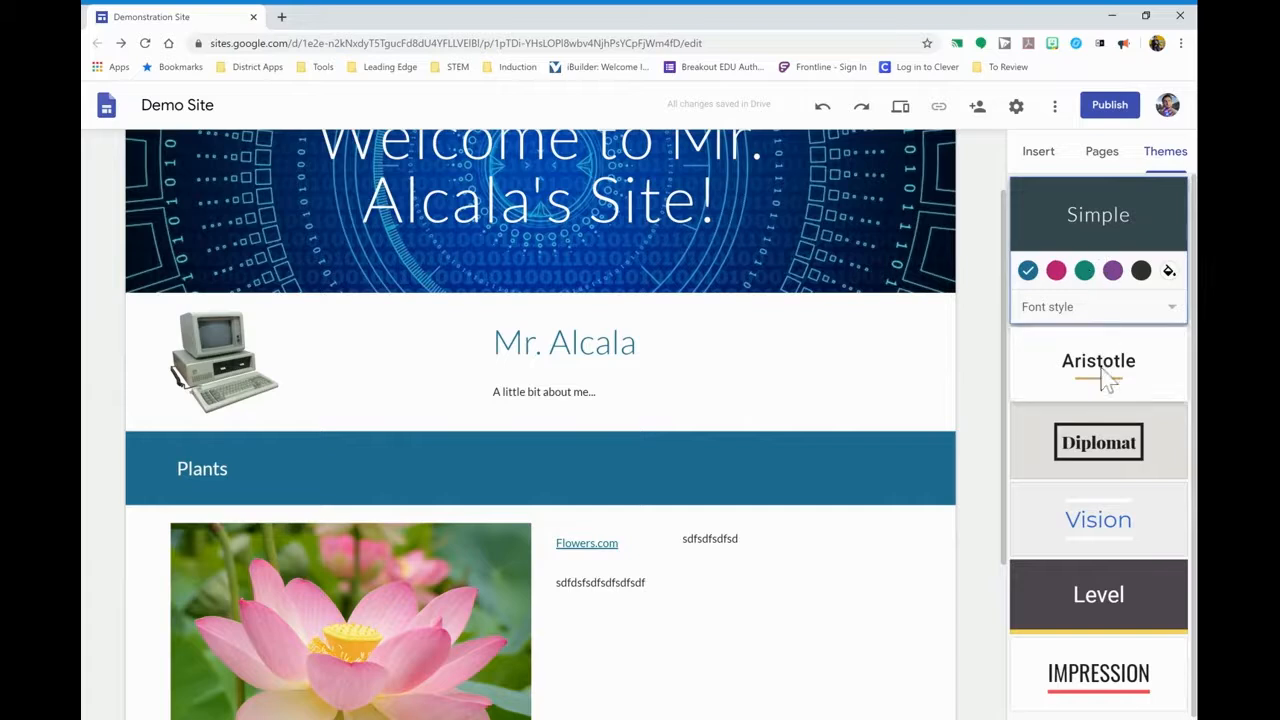
left_click(1104, 430)
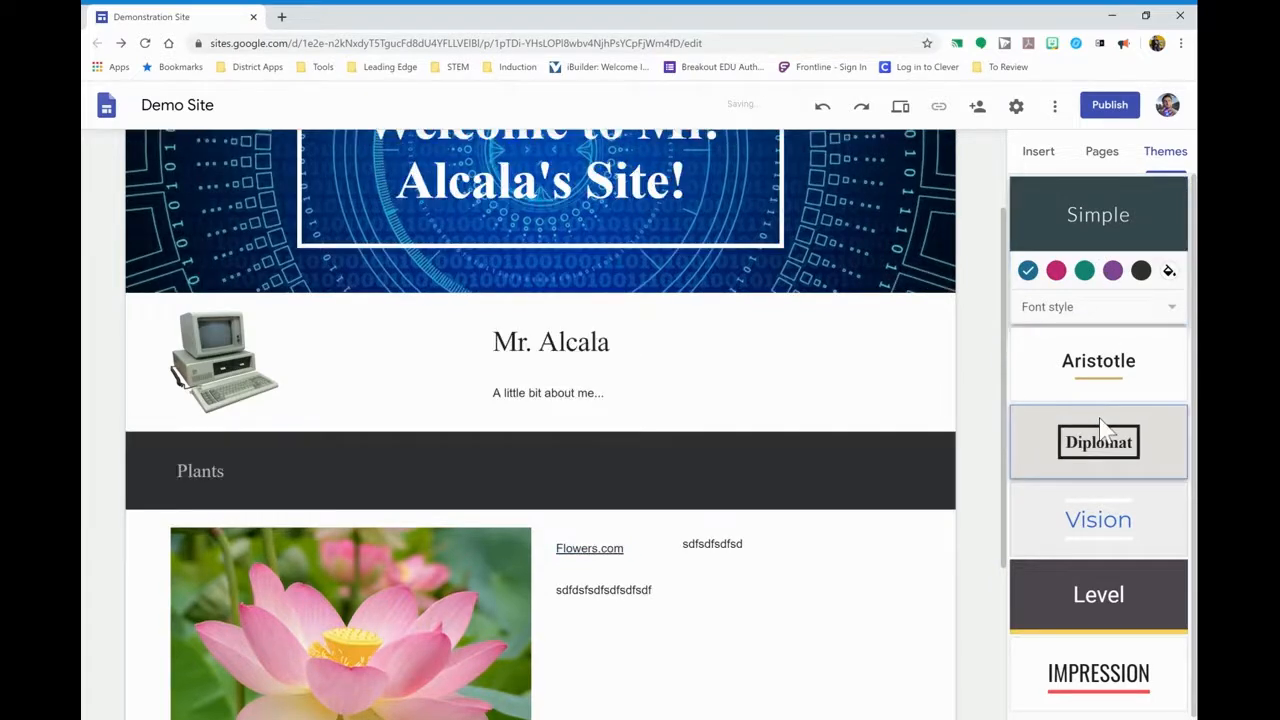
scroll(946, 314, "up", 1)
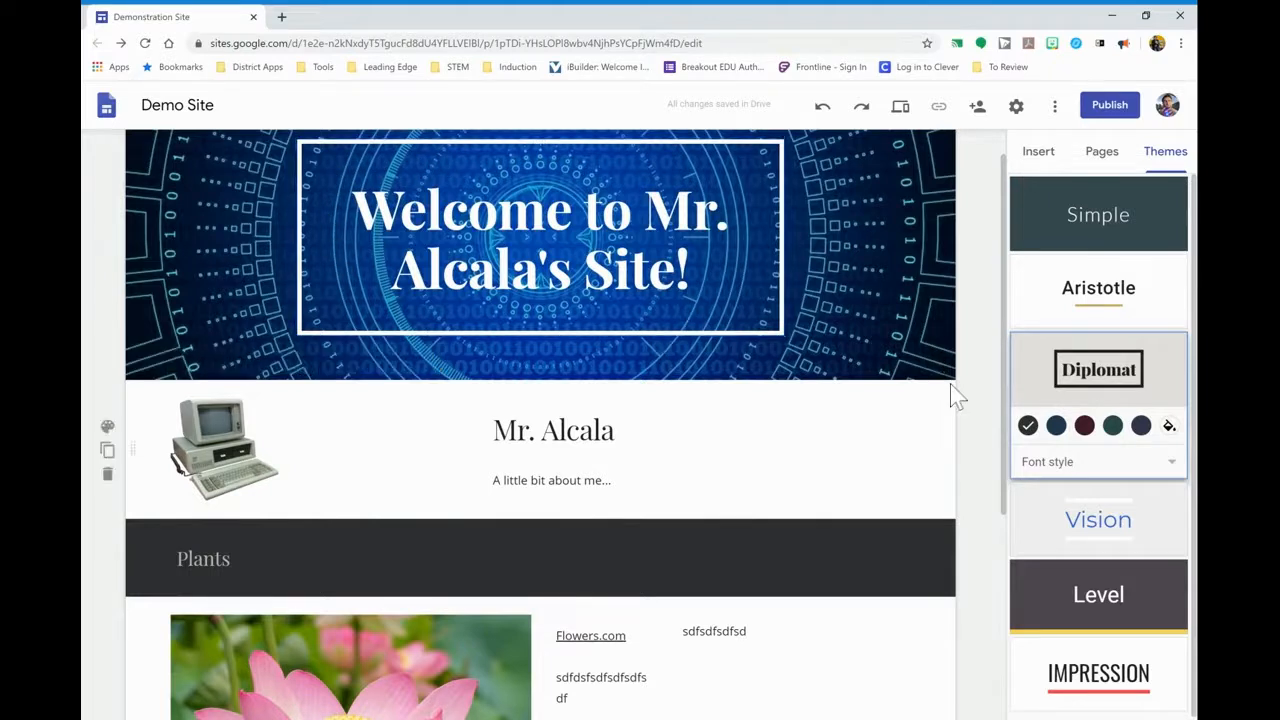
Try the Diplomat theme's blue, green and dark purple colors, and look at its custom color picker
left_click(1056, 426)
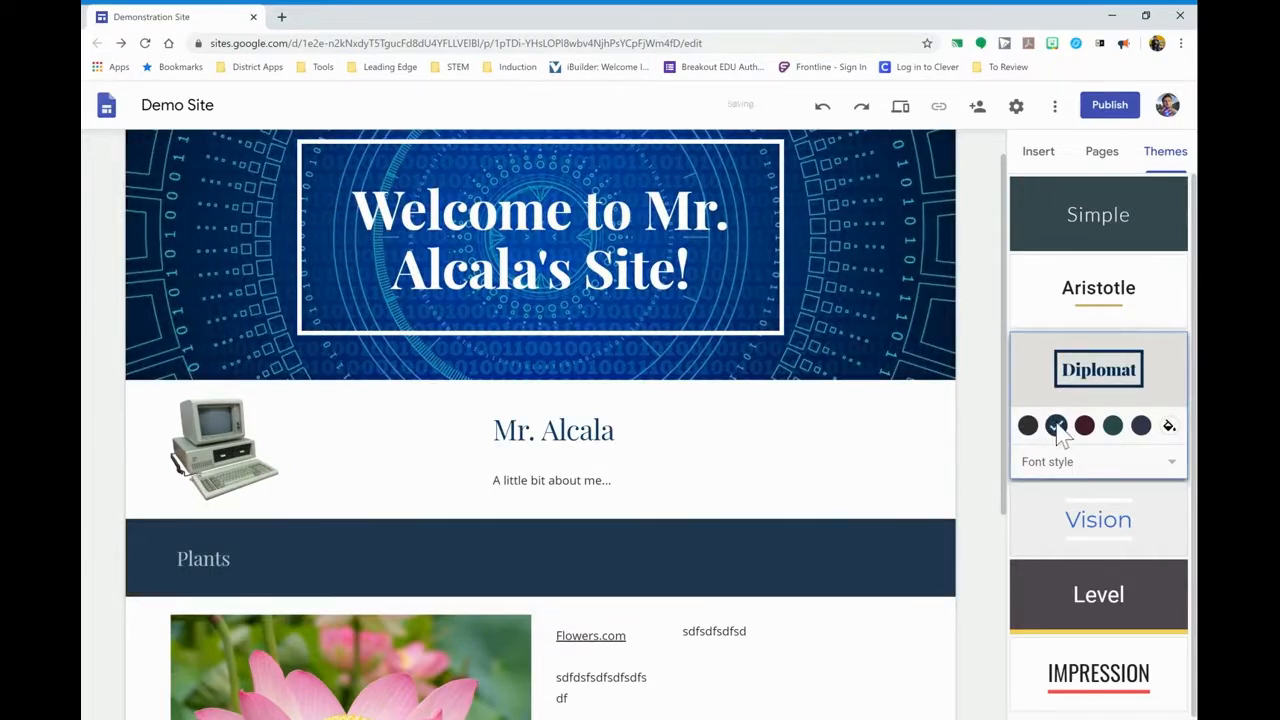
left_click(1112, 427)
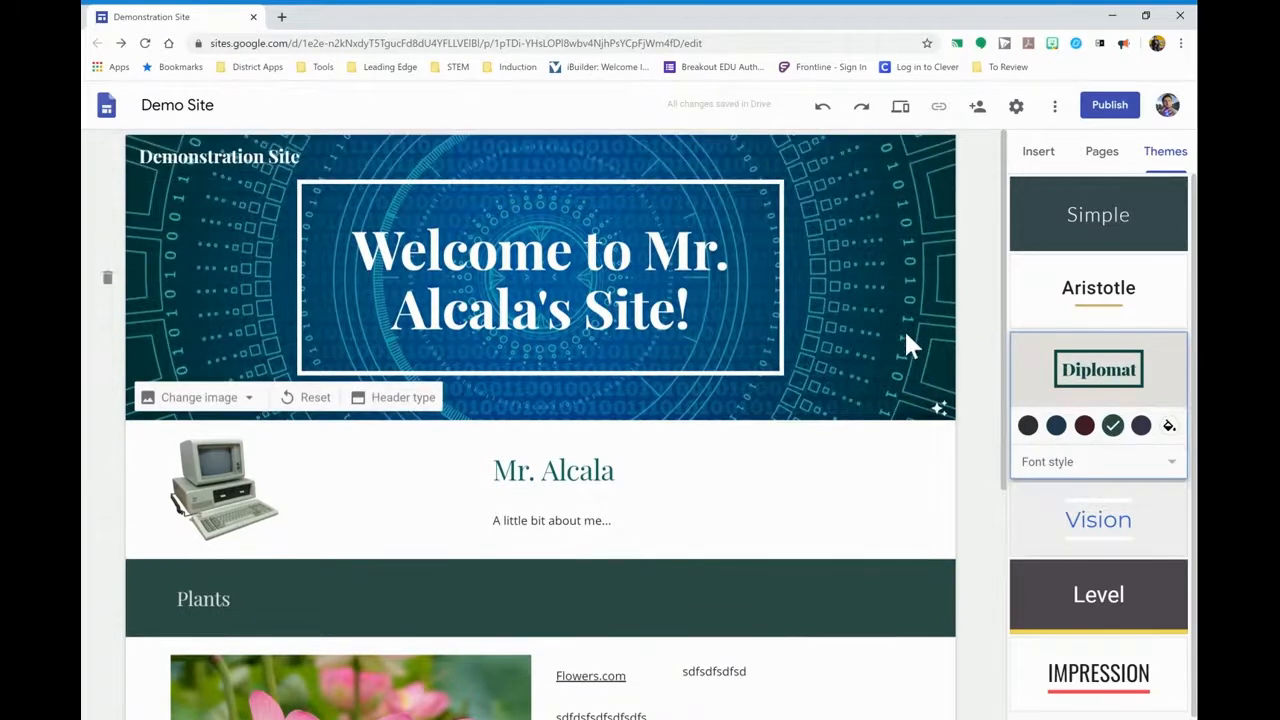
scroll(895, 497, "down", 2)
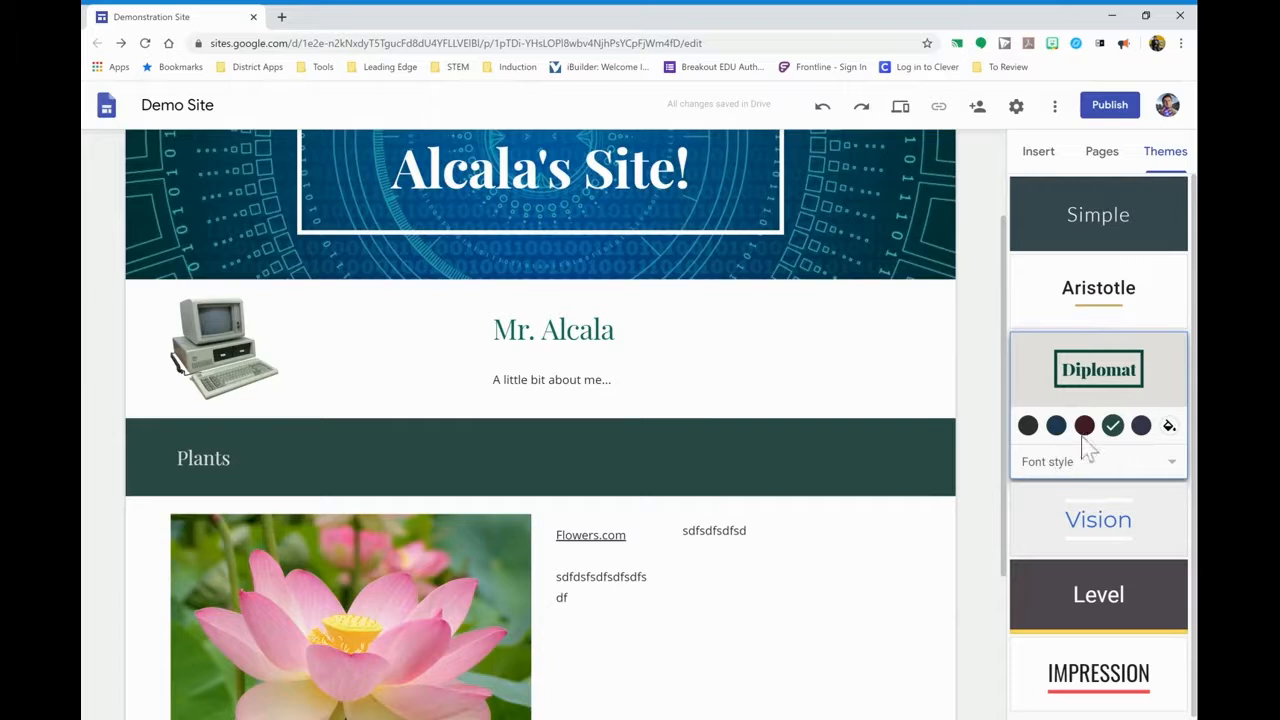
left_click(1141, 425)
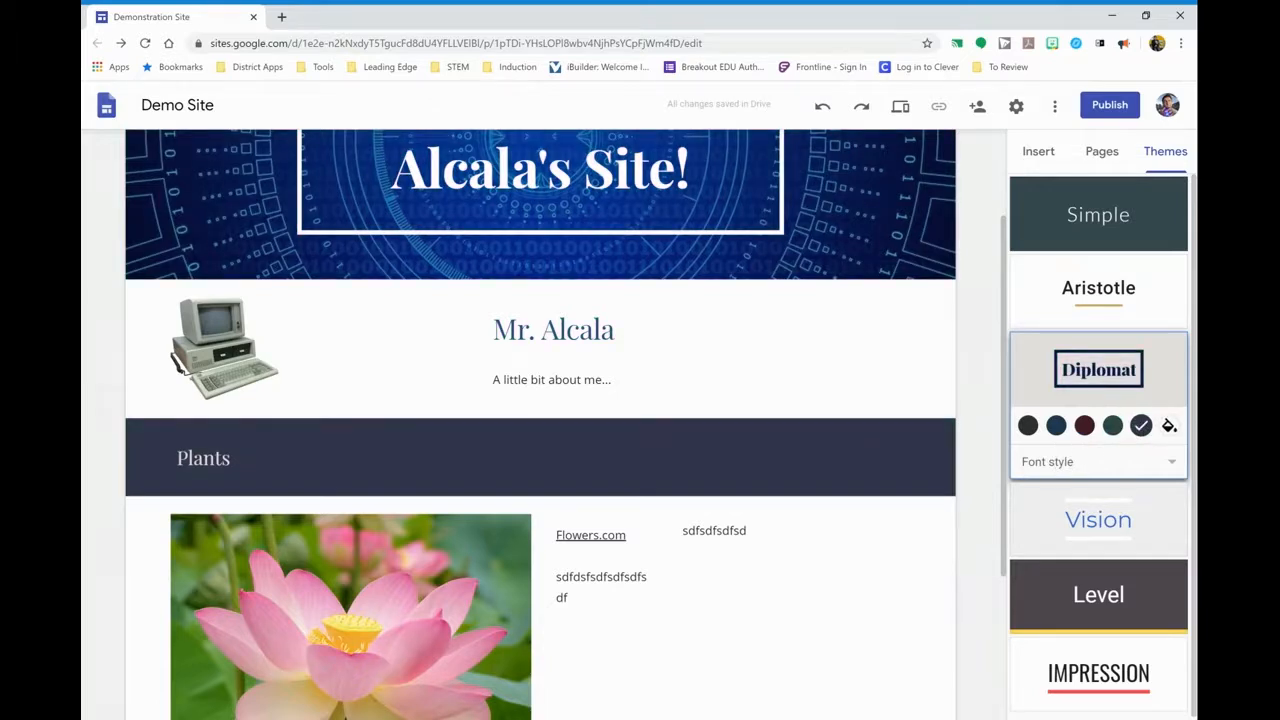
left_click(1169, 425)
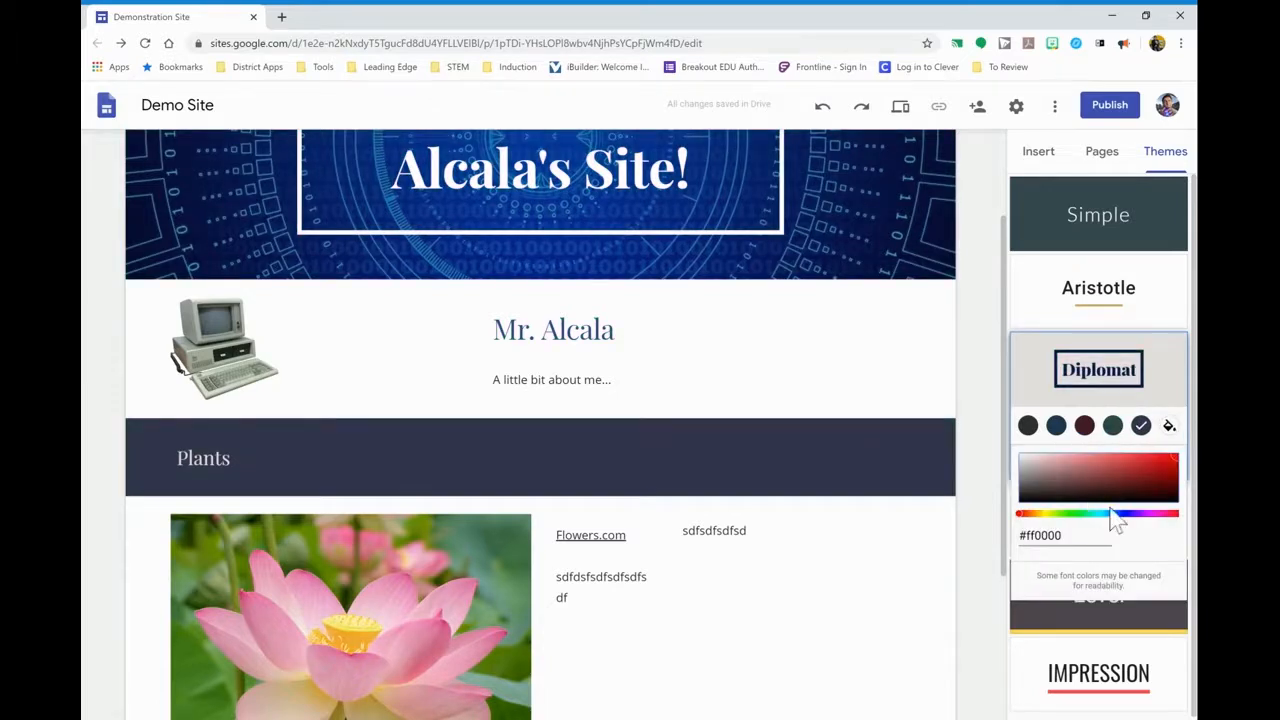
left_click(1046, 443)
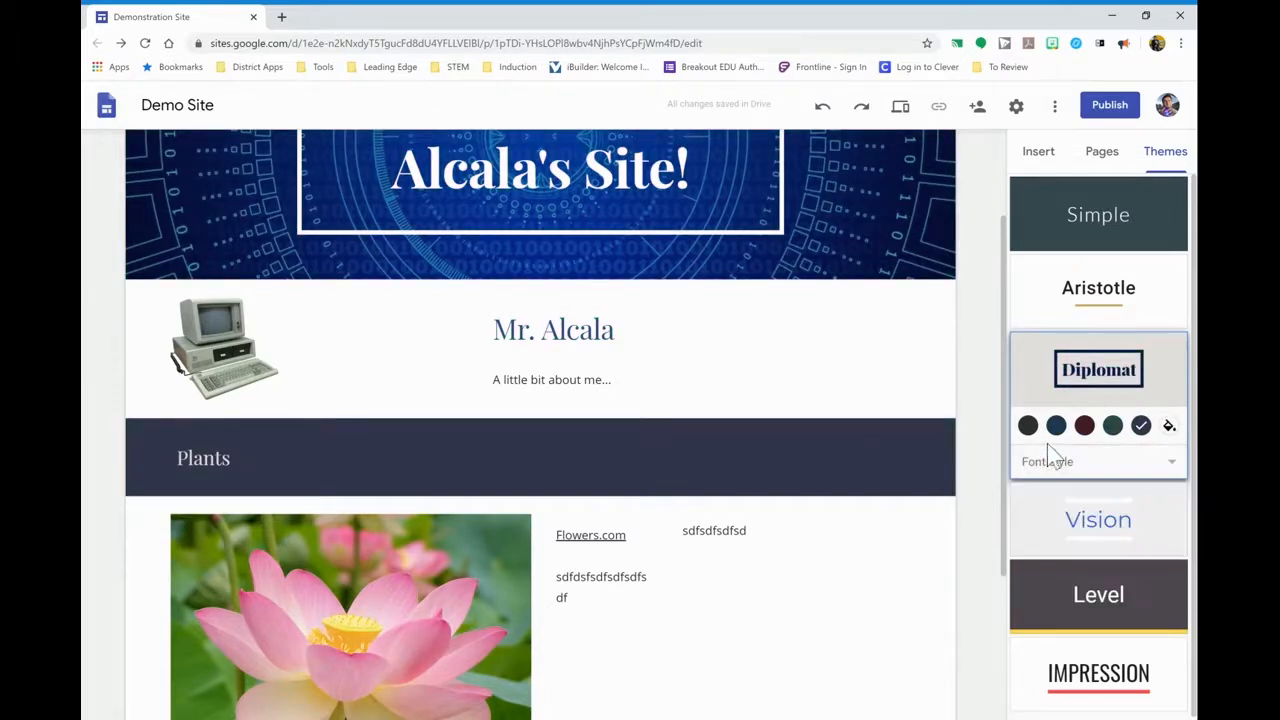
Set the Diplomat theme's font style to Heavy and check the header and headings
left_click(1066, 474)
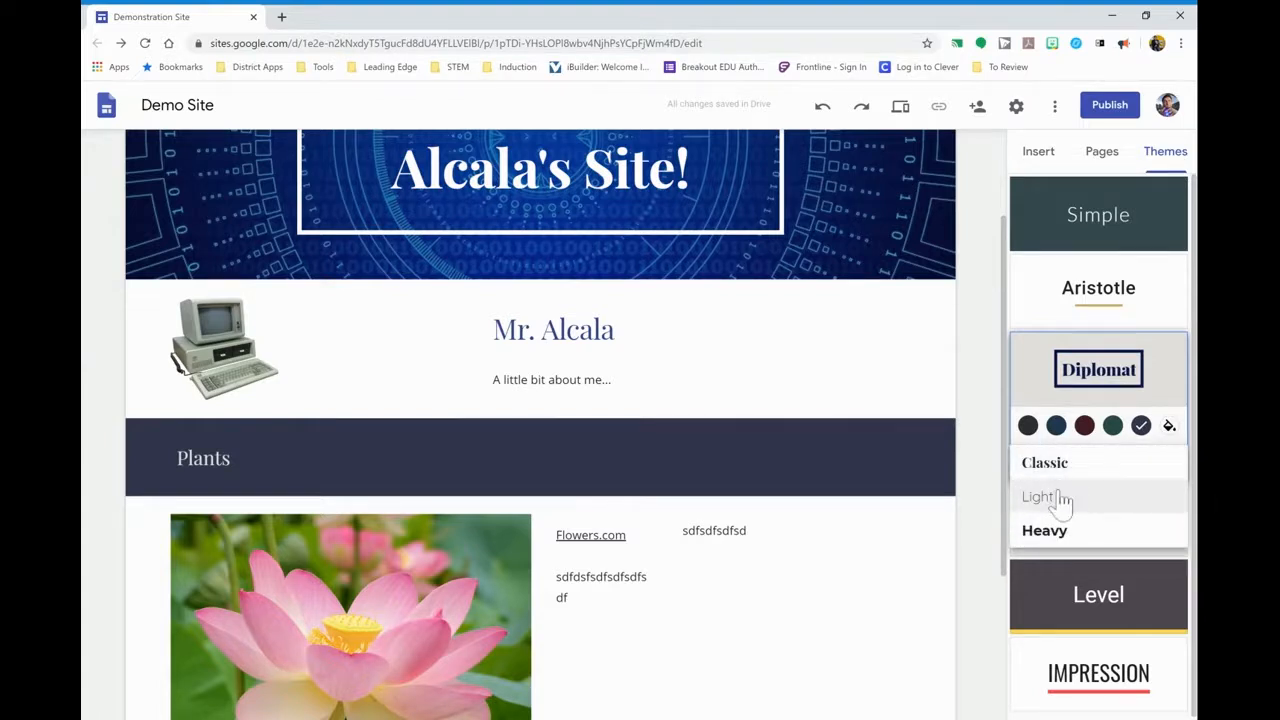
left_click(1046, 530)
scroll(774, 389, "up", 3)
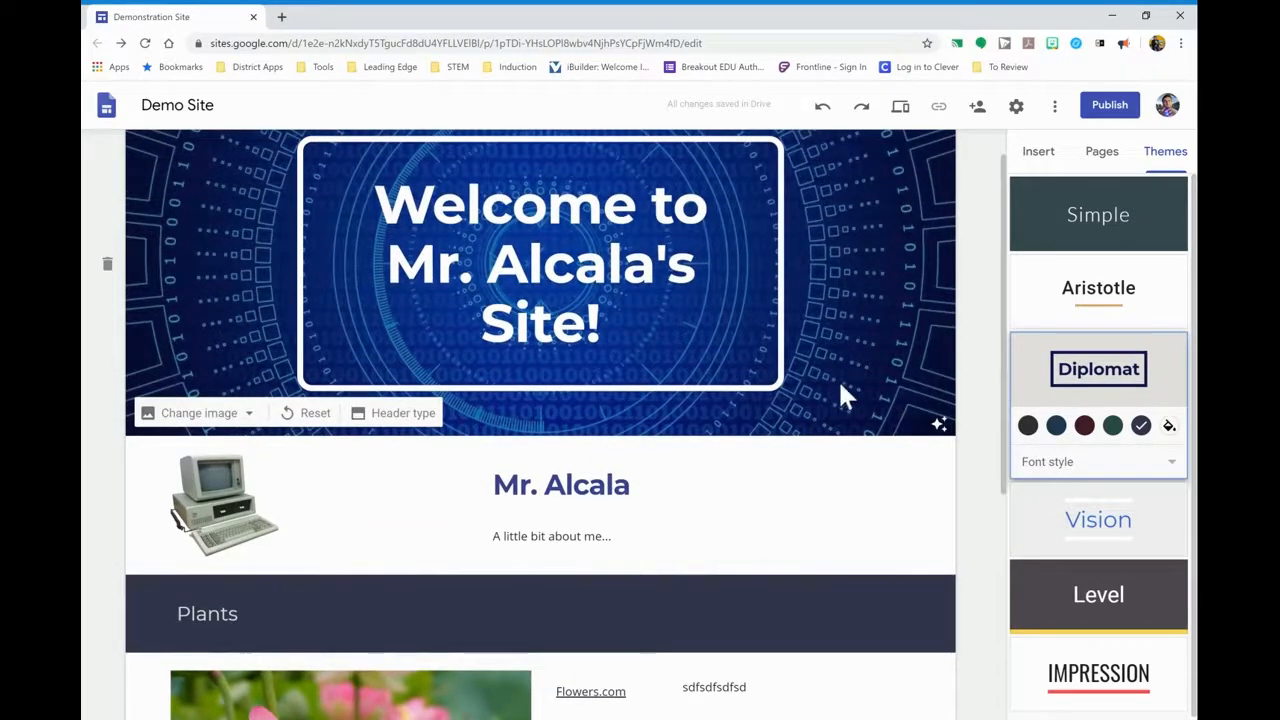
Try the Aristotle theme, apply the Impression theme to the site instead, and return to the insert options
left_click(1082, 290)
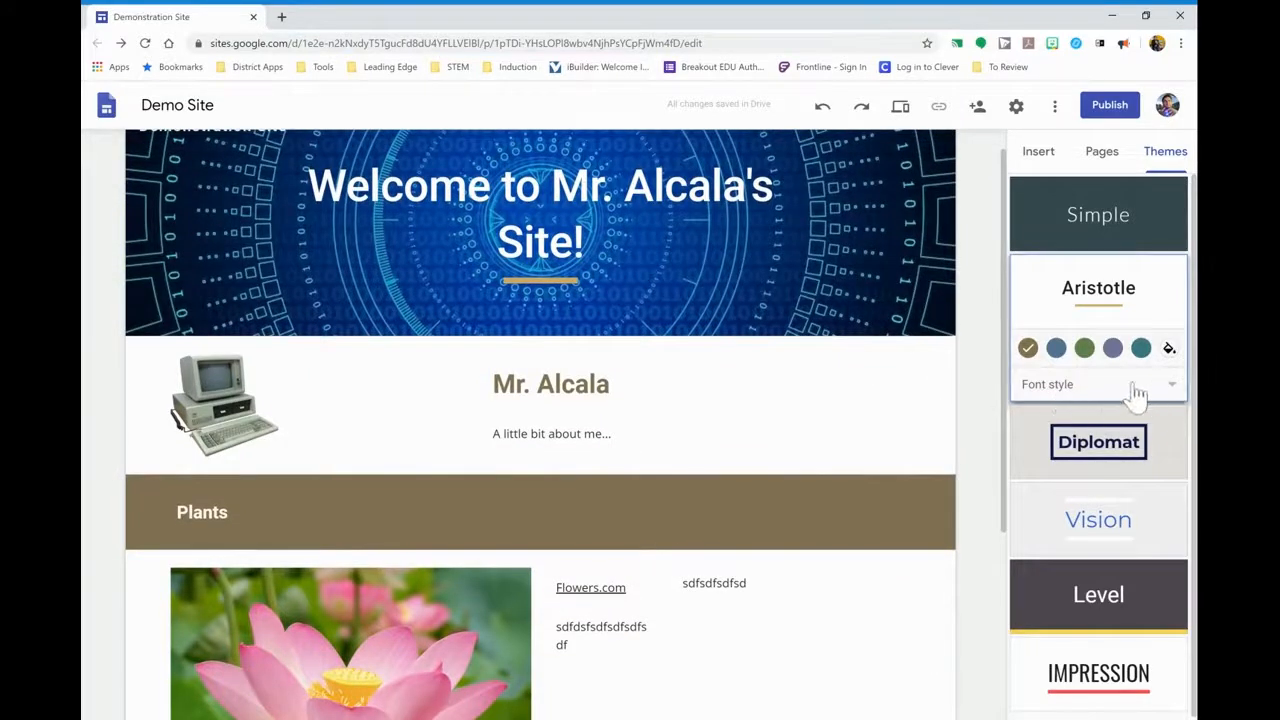
scroll(1072, 476, "down", 1)
left_click(1062, 660)
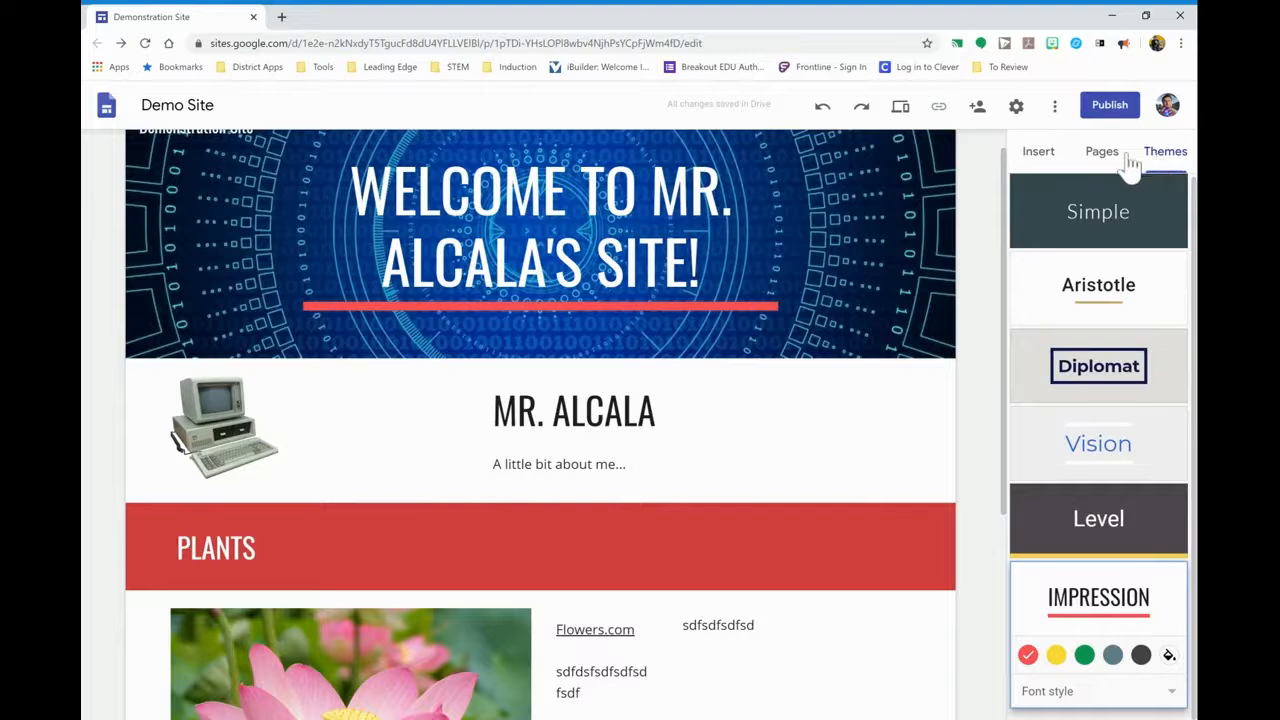
left_click(1050, 160)
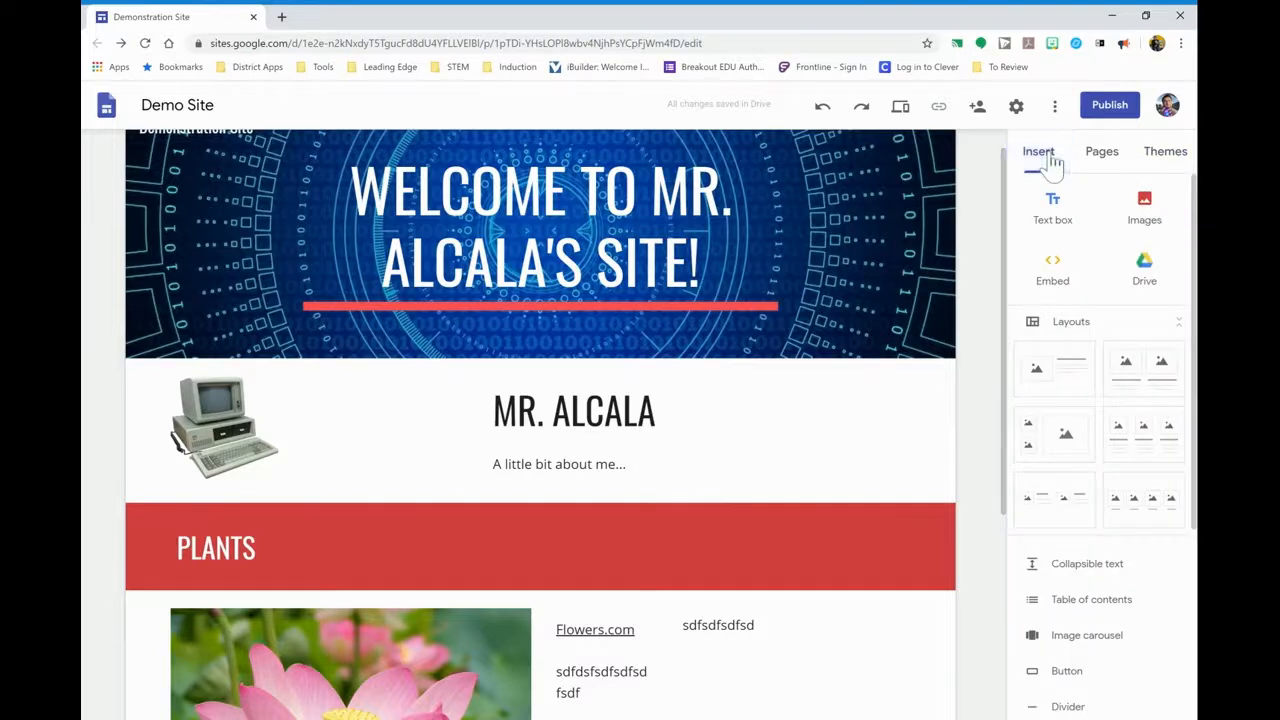